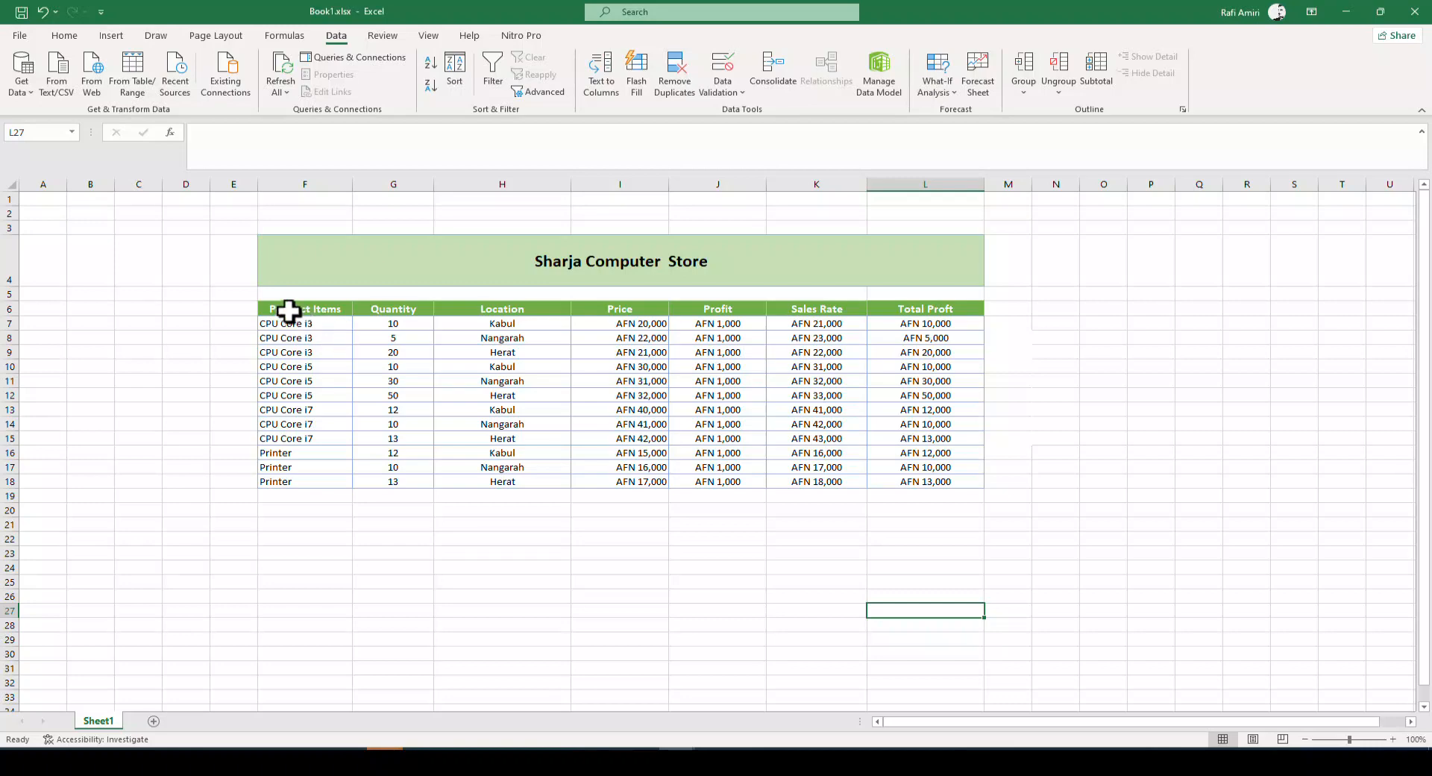
Step: Add filters to the product table's header row, F6:L6
drag(288, 311, 948, 310)
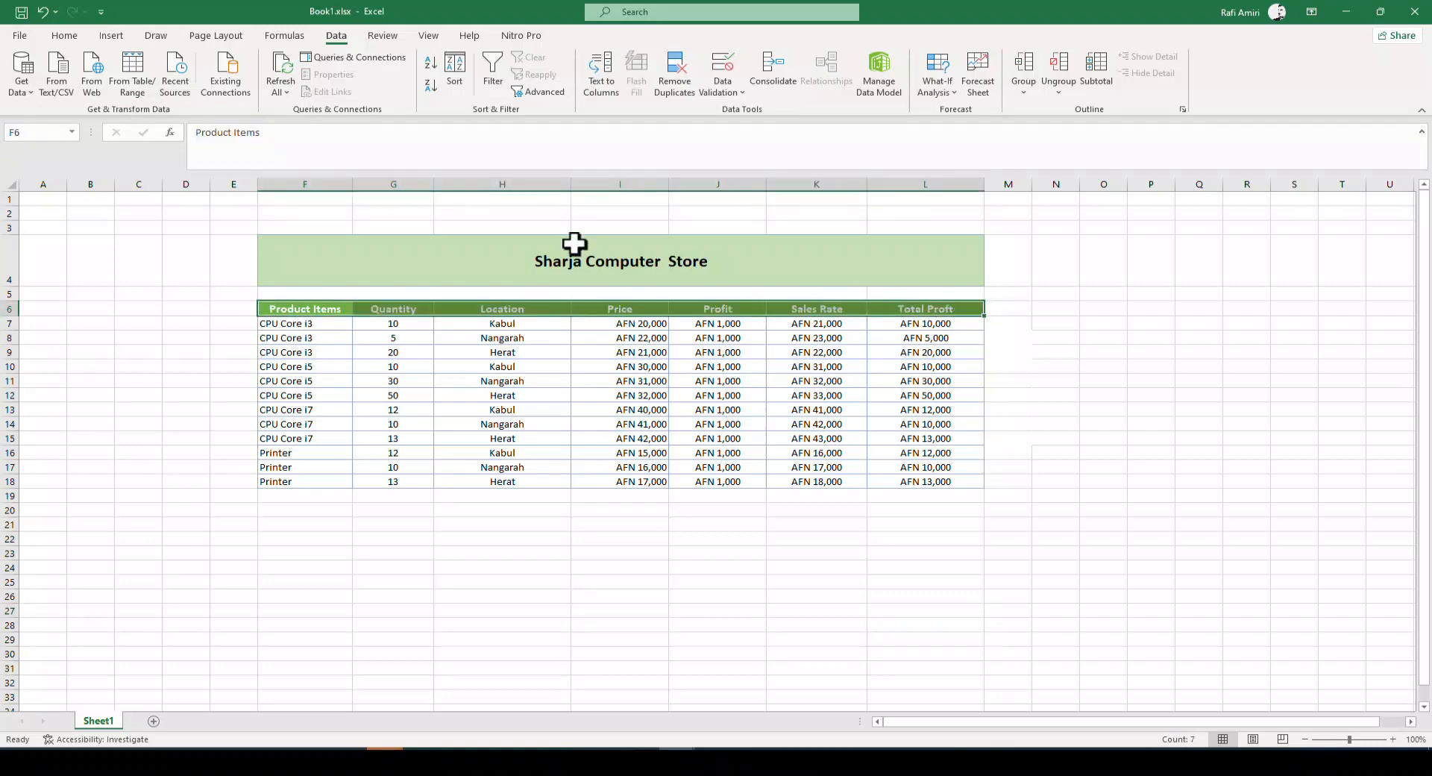
click(493, 77)
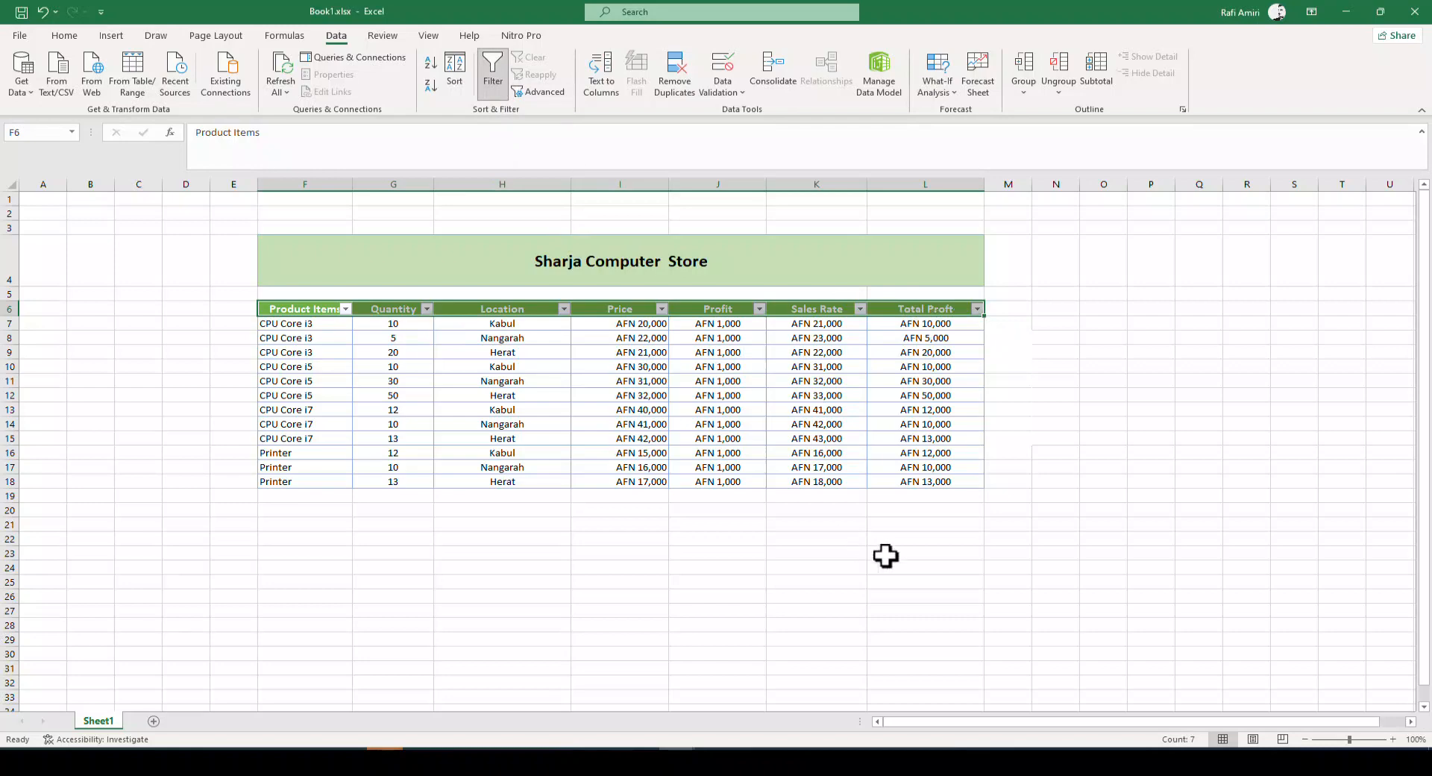
click(909, 497)
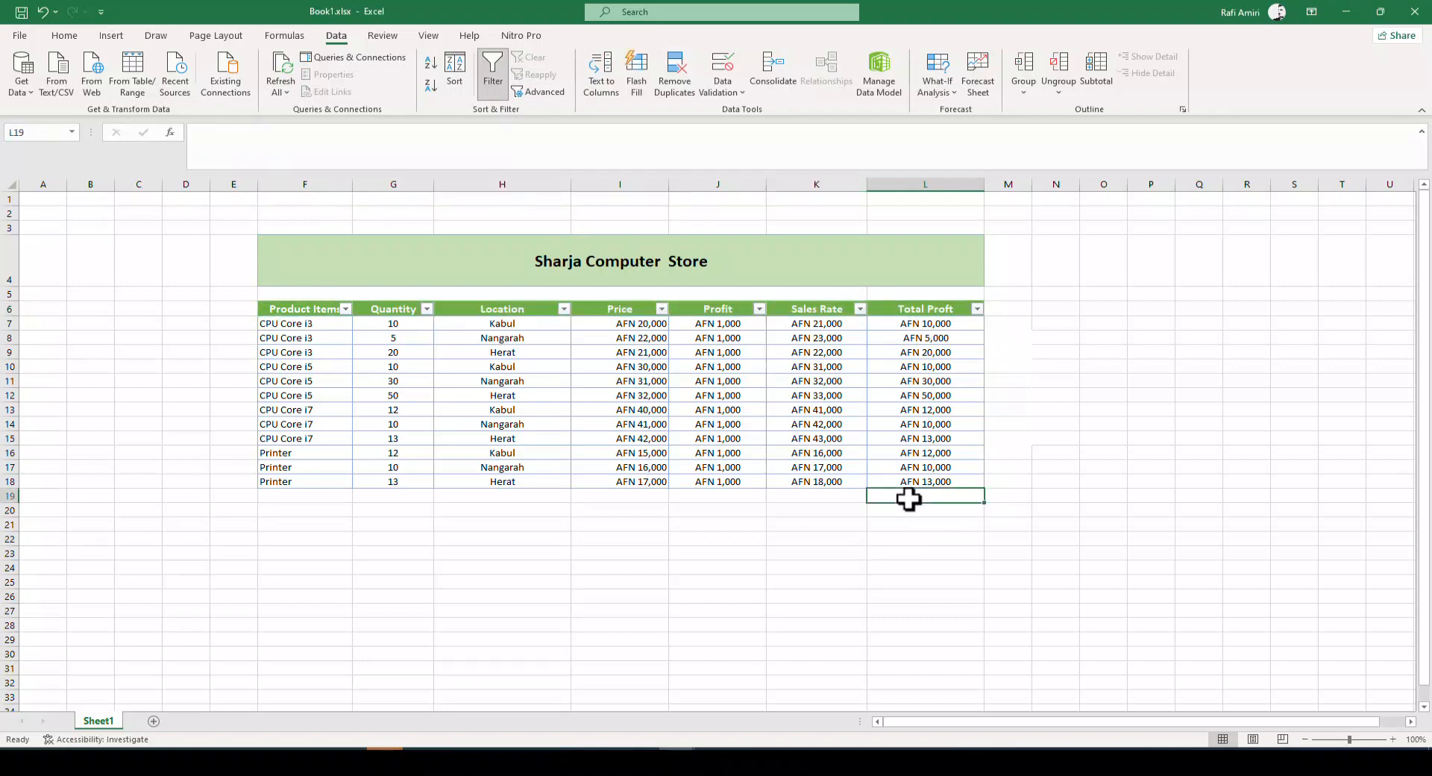
Step: Total the Total Proft column in cell L19 with a SUM formula over L7:L18
drag(926, 323, 926, 482)
click(913, 500)
text(=sum)
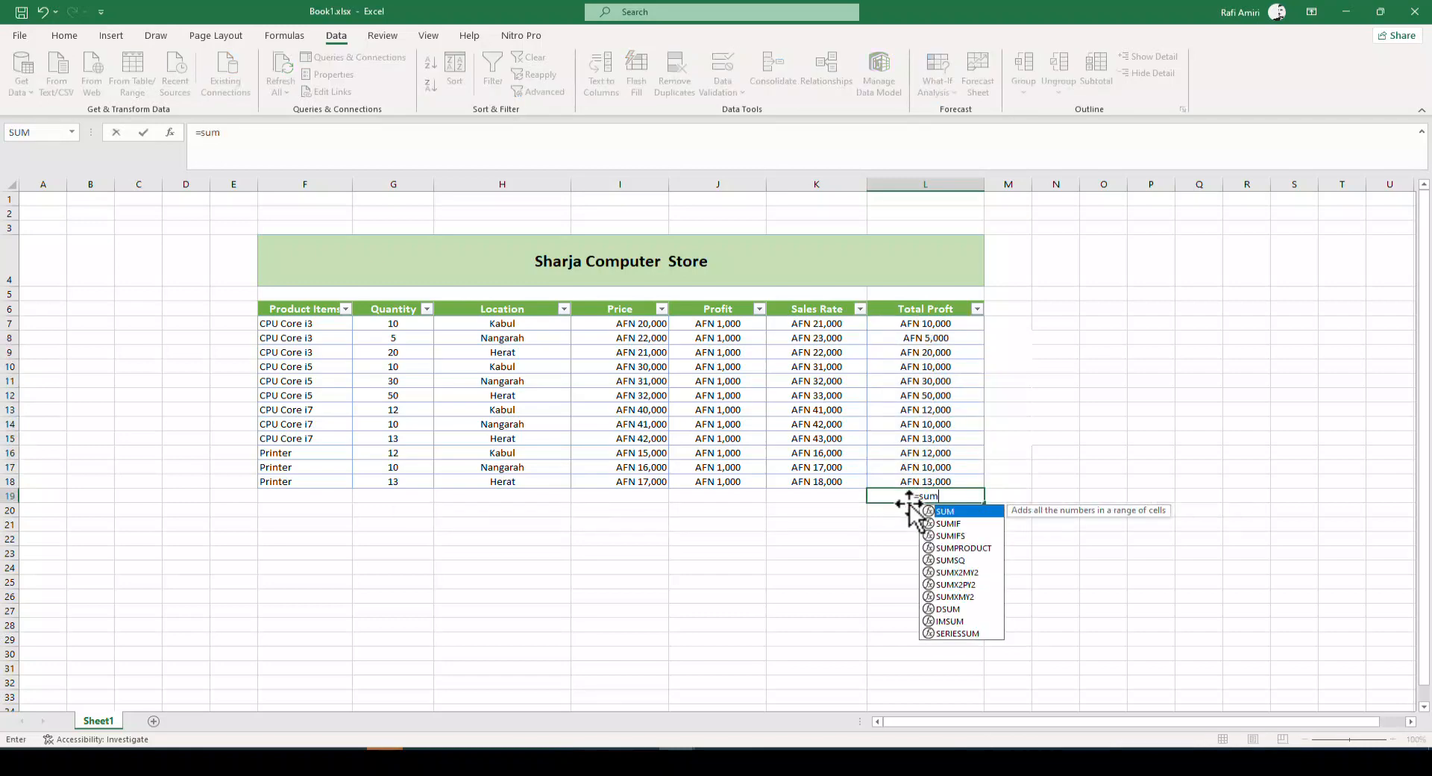
text(()
drag(904, 323, 923, 479)
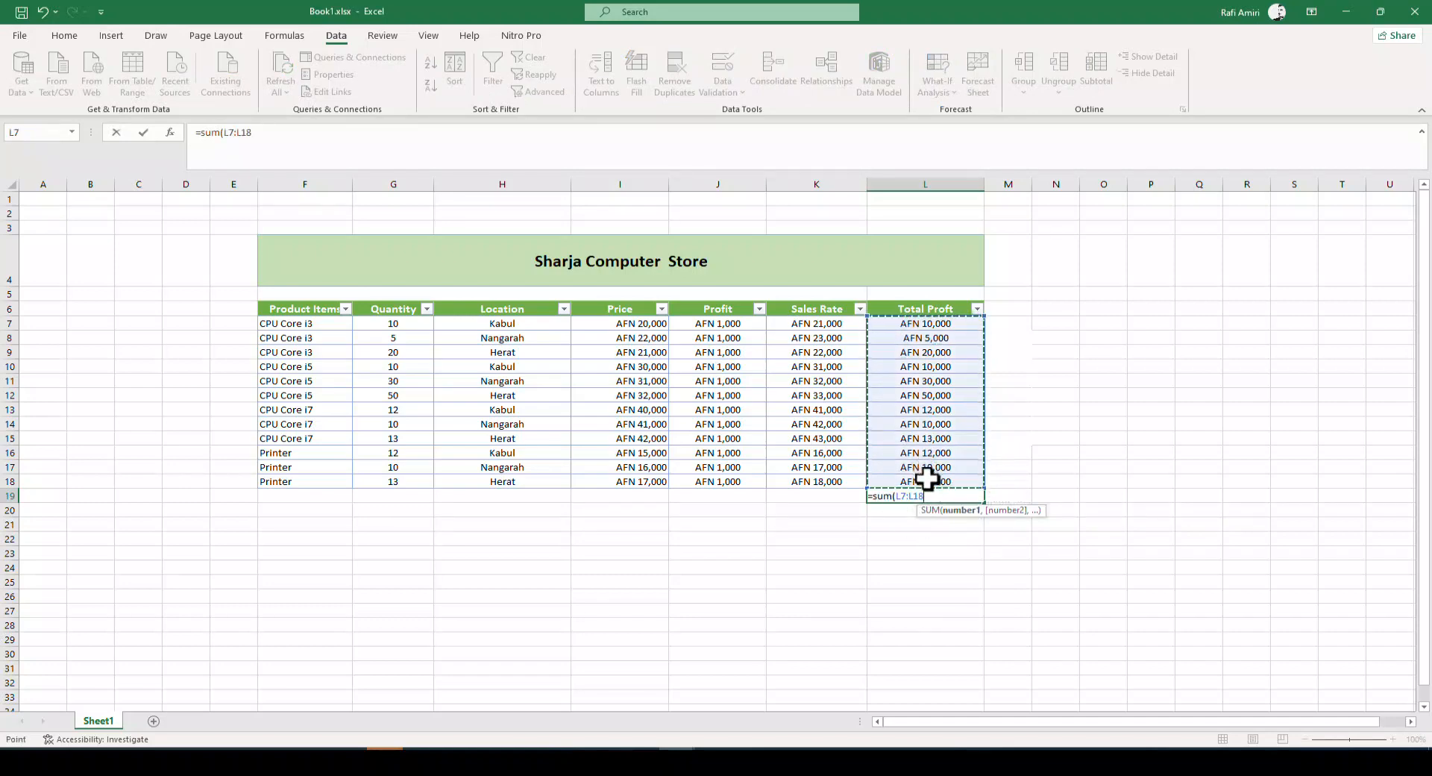
key(Return)
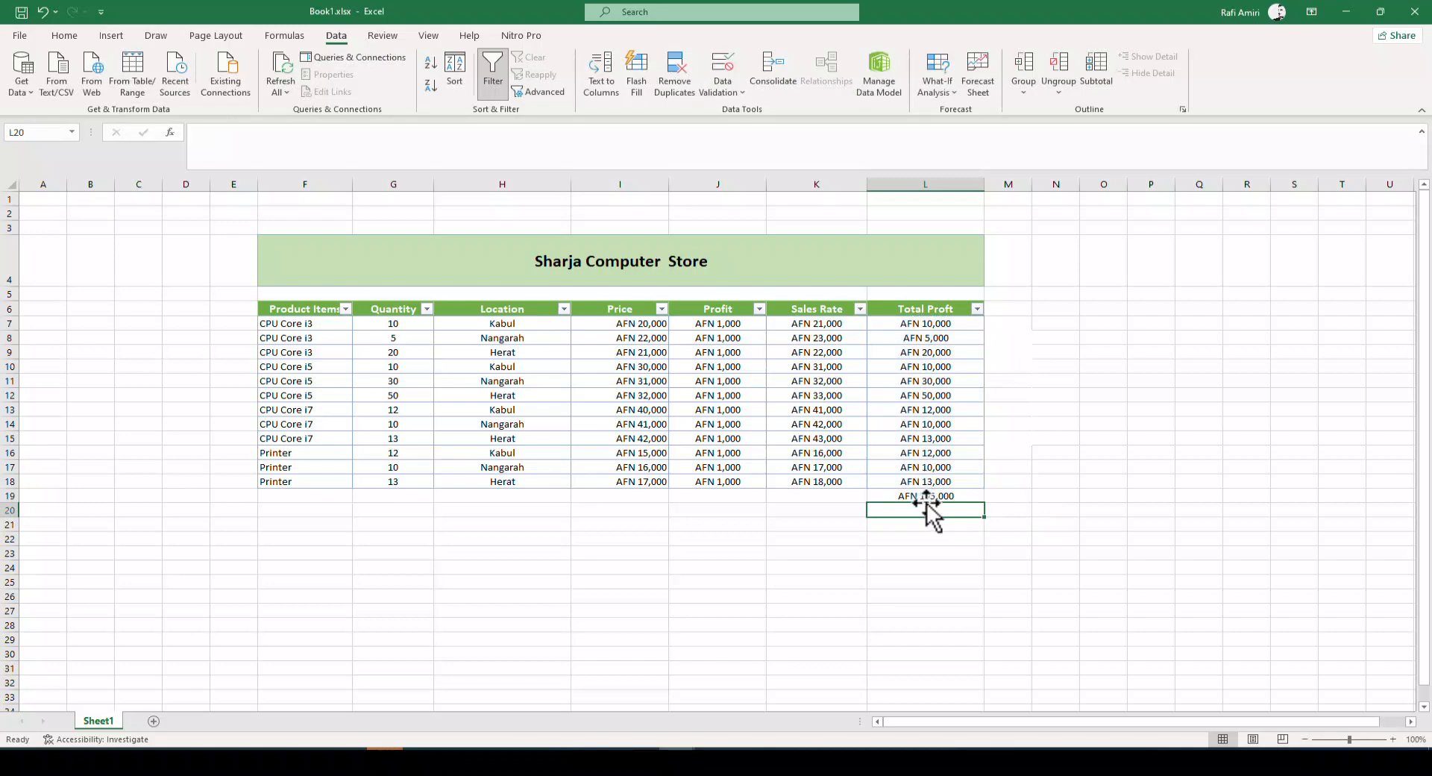
click(890, 496)
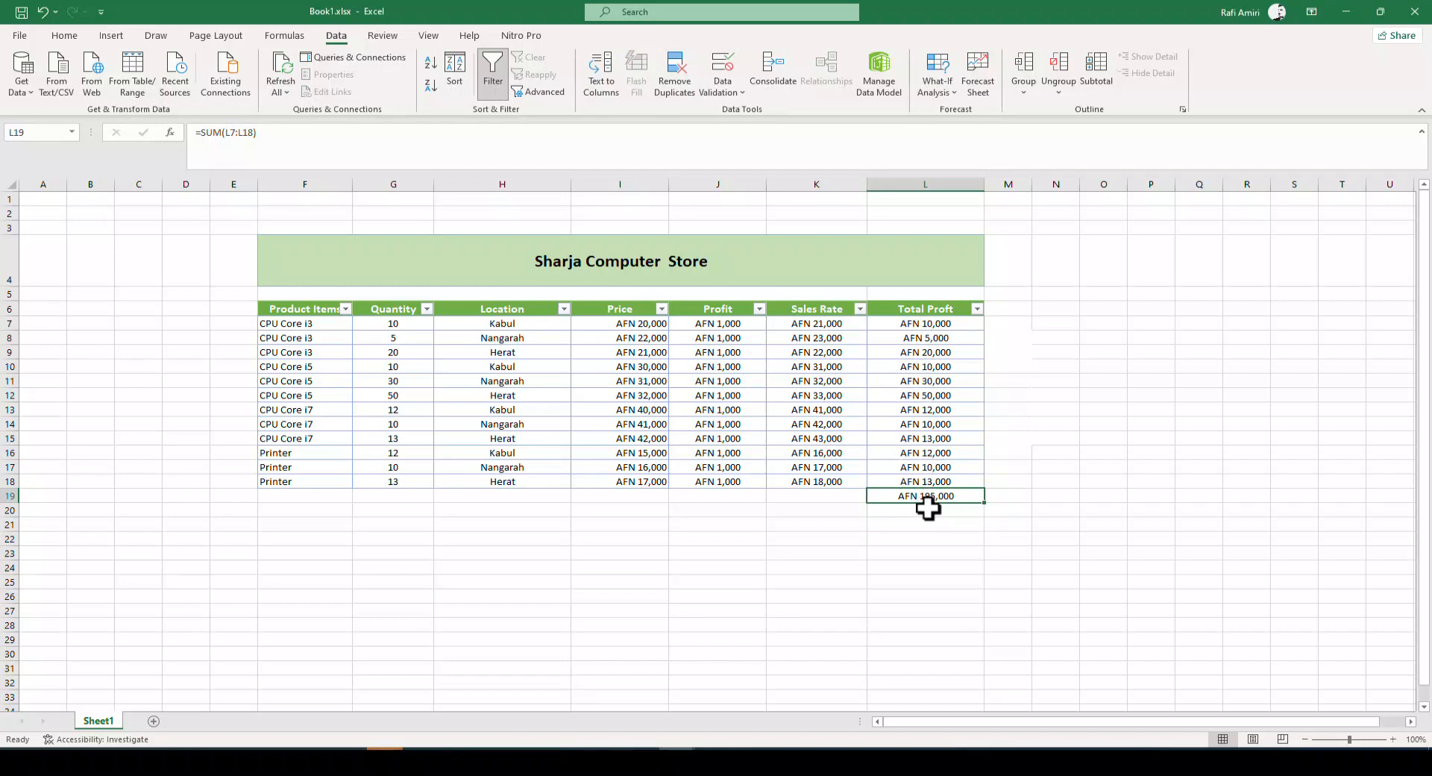
Step: Filter the Product Items column to exclude Printer and check the visible rows against the total in L19
click(345, 309)
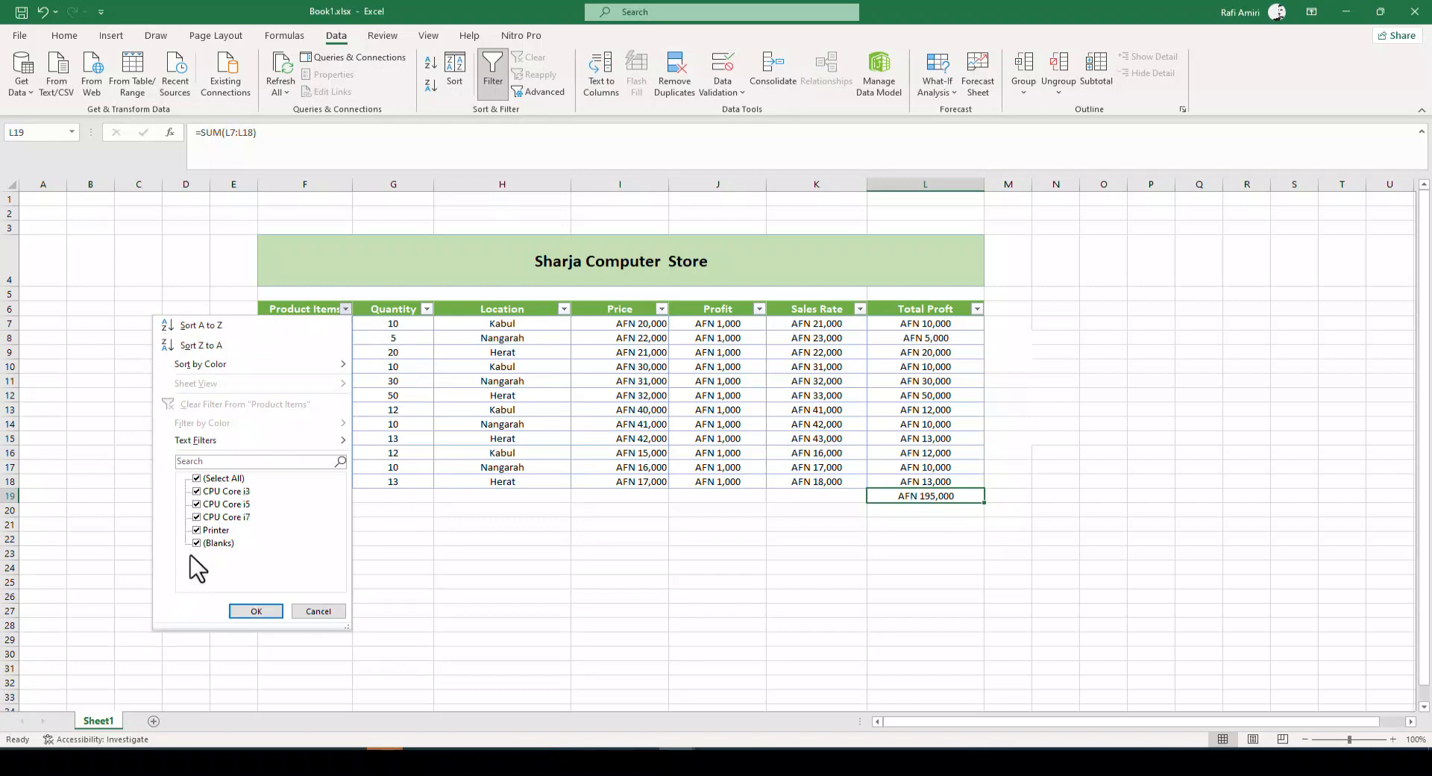
click(196, 530)
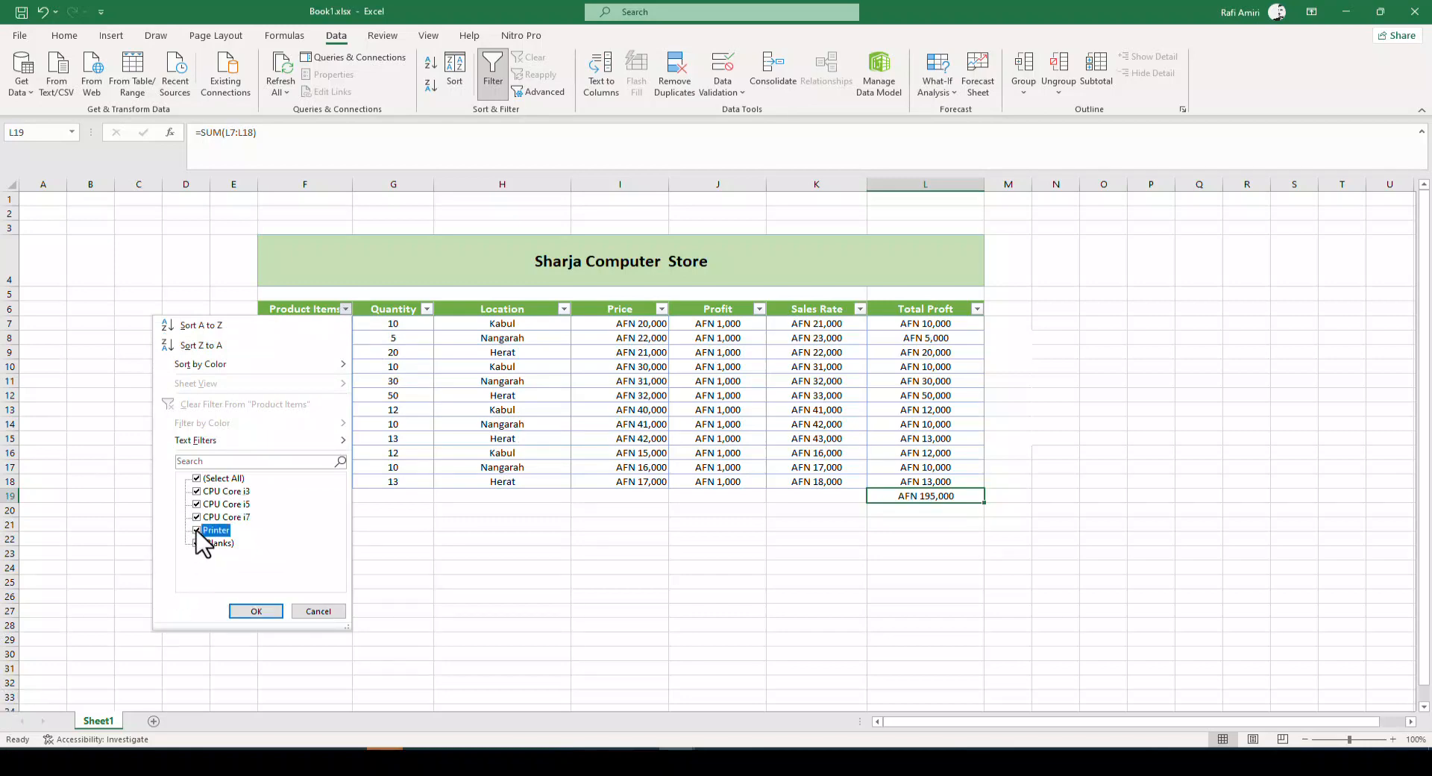
click(257, 612)
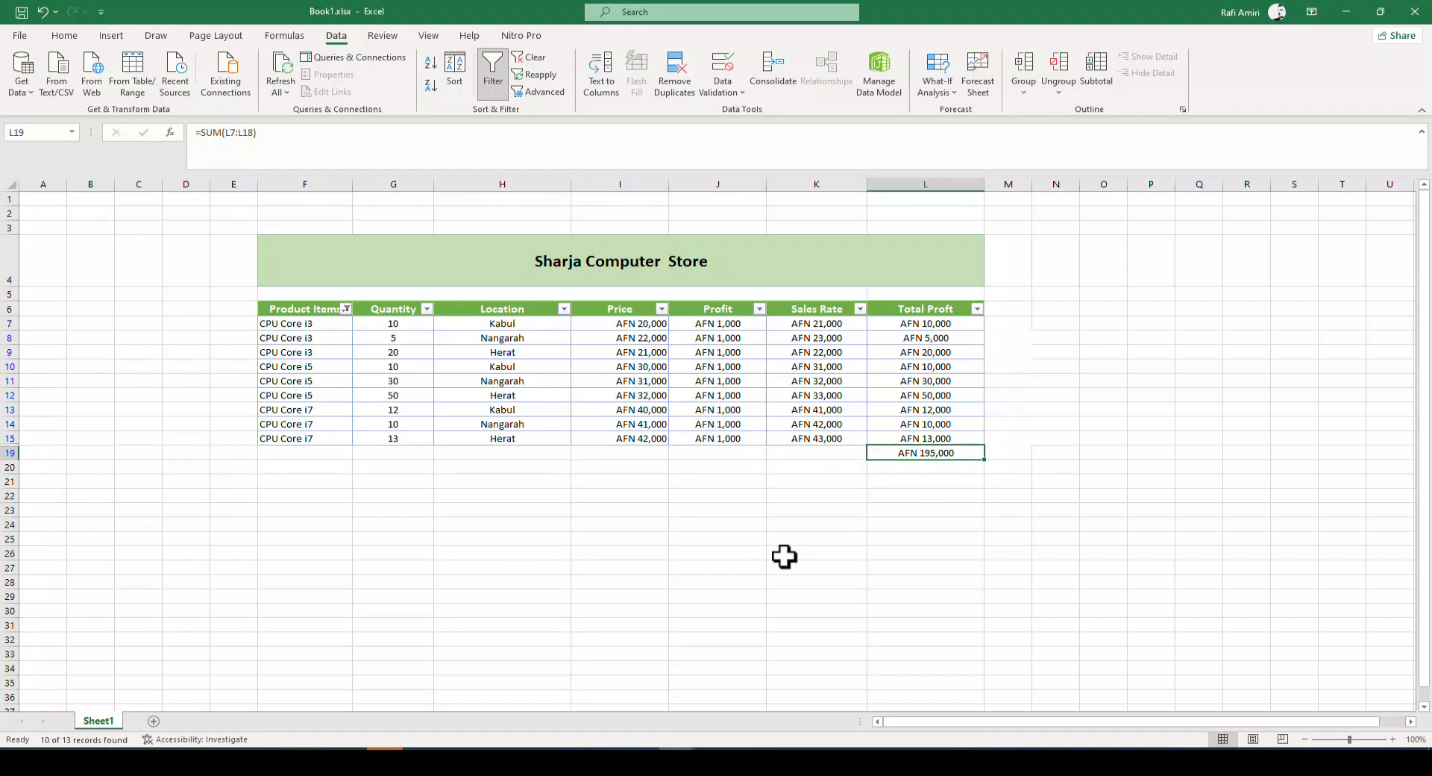
drag(303, 326, 925, 442)
click(931, 453)
Step: Remove the filters from the header row and clear the SUM formula in L19
drag(285, 309, 978, 309)
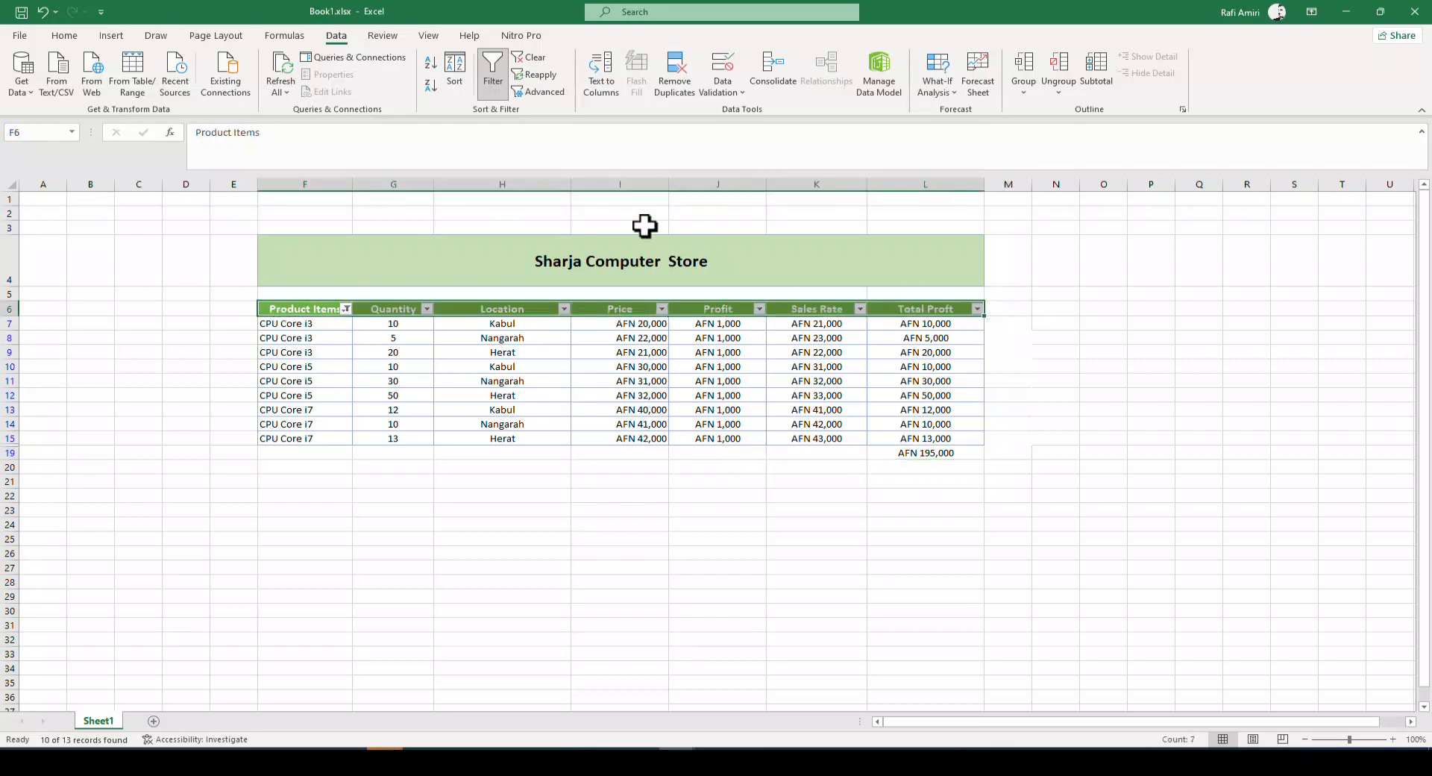
click(492, 82)
click(931, 496)
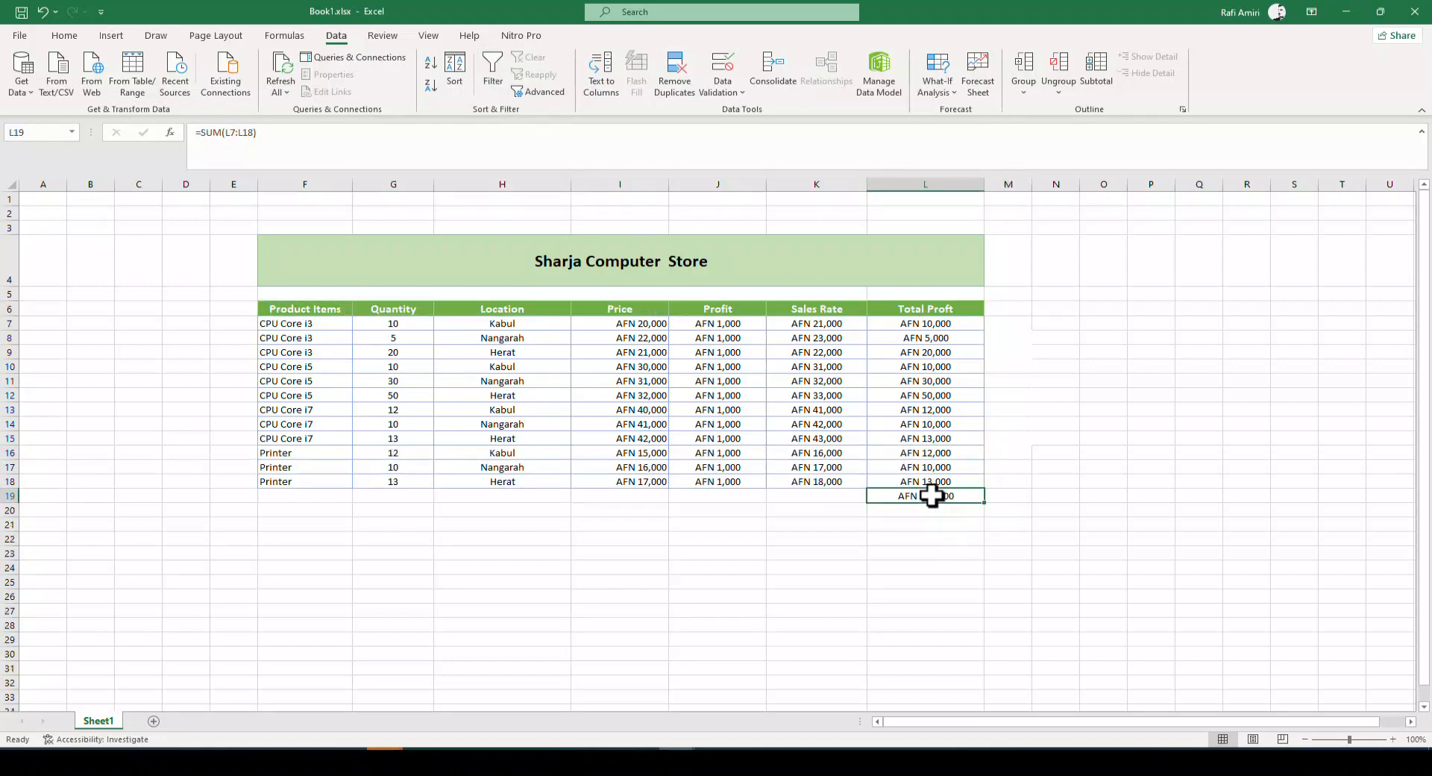
Step: Subtotal the table F6:L18 at each change in Product Items, using Sum on Total Proft only
drag(266, 312, 933, 481)
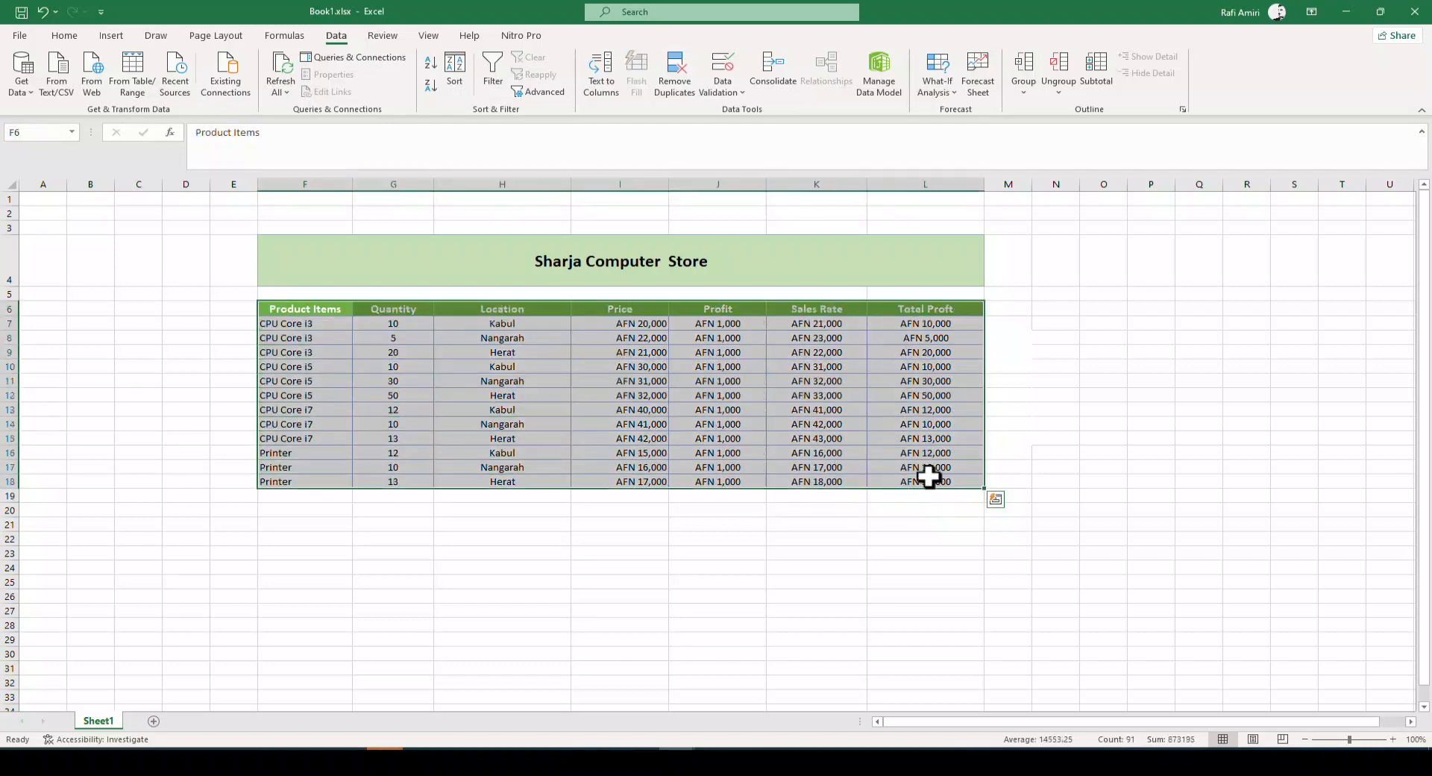
click(1098, 74)
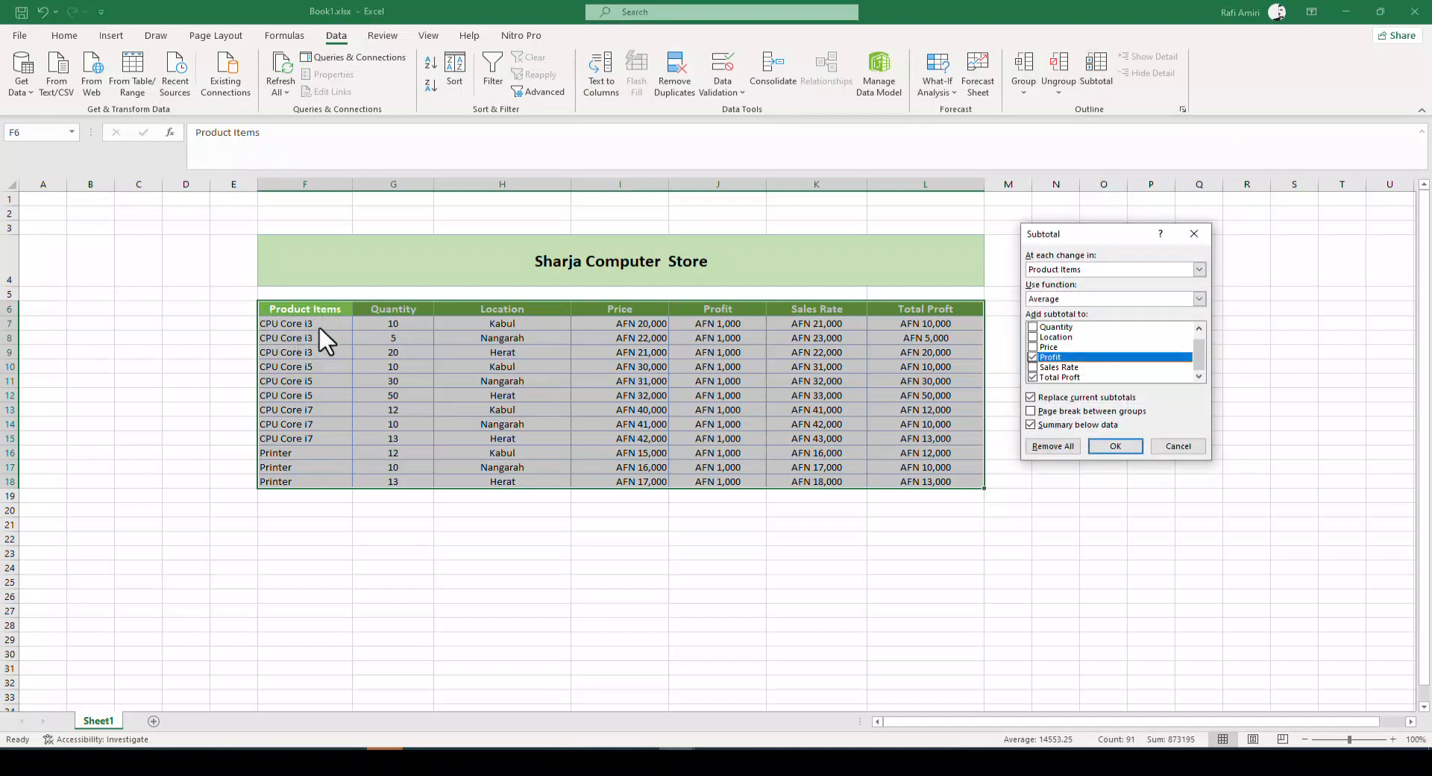
click(1200, 299)
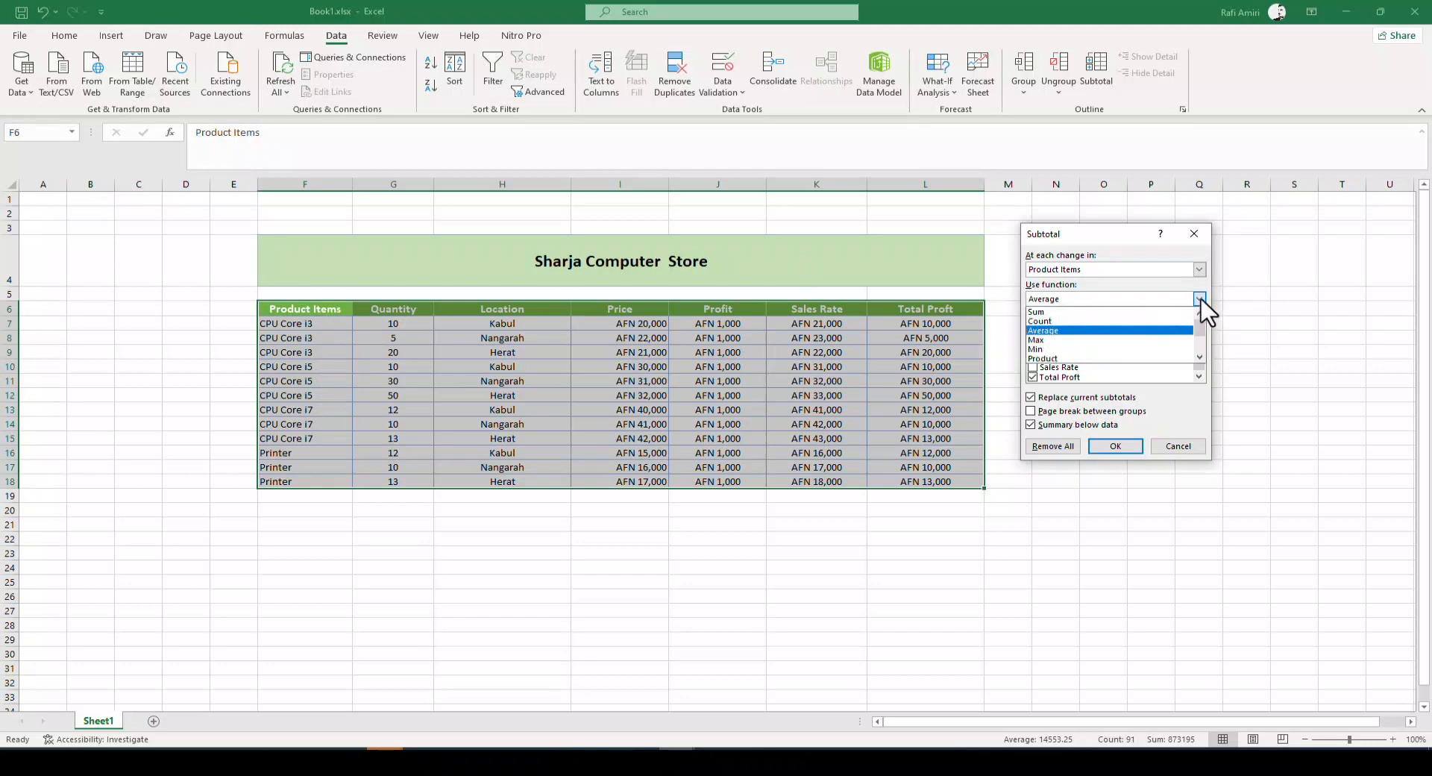
click(1095, 313)
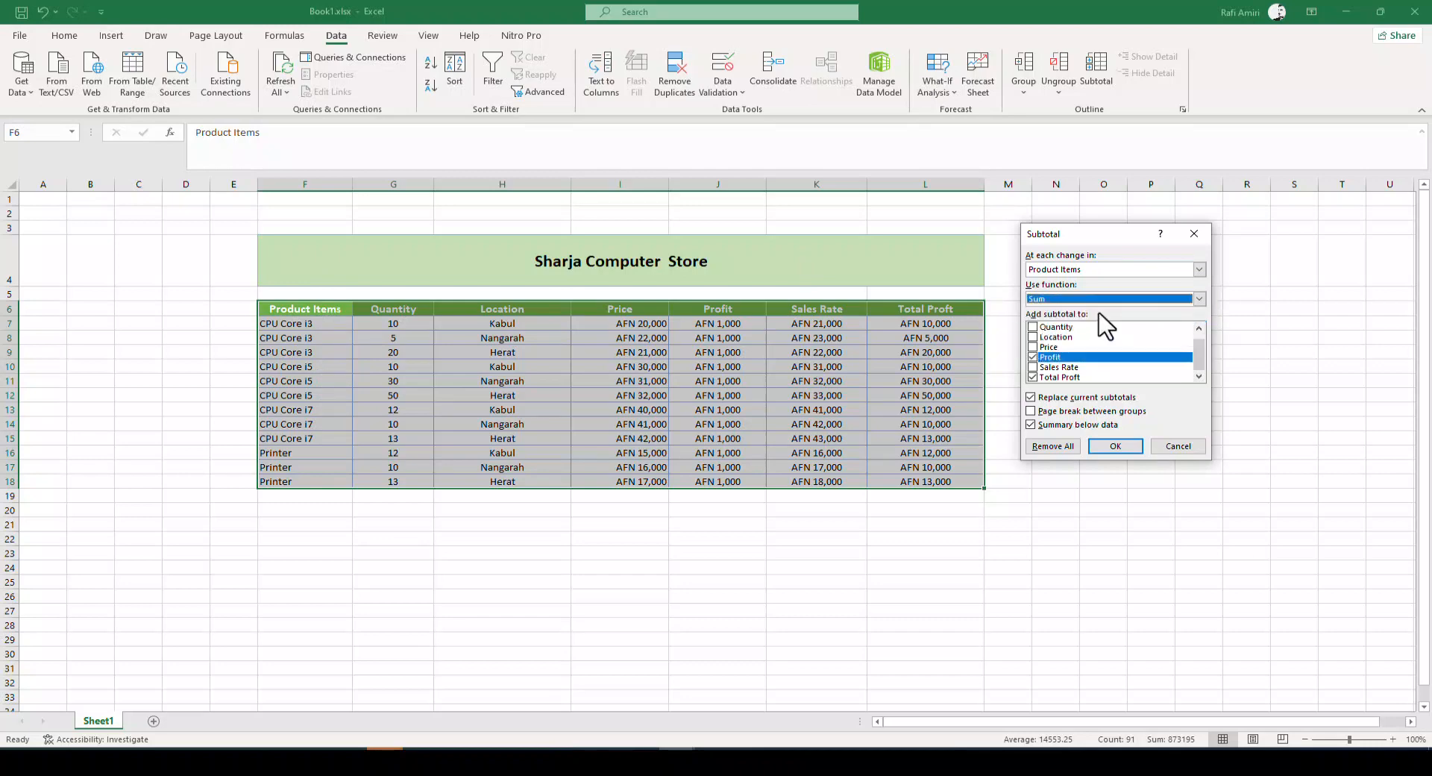
click(1033, 357)
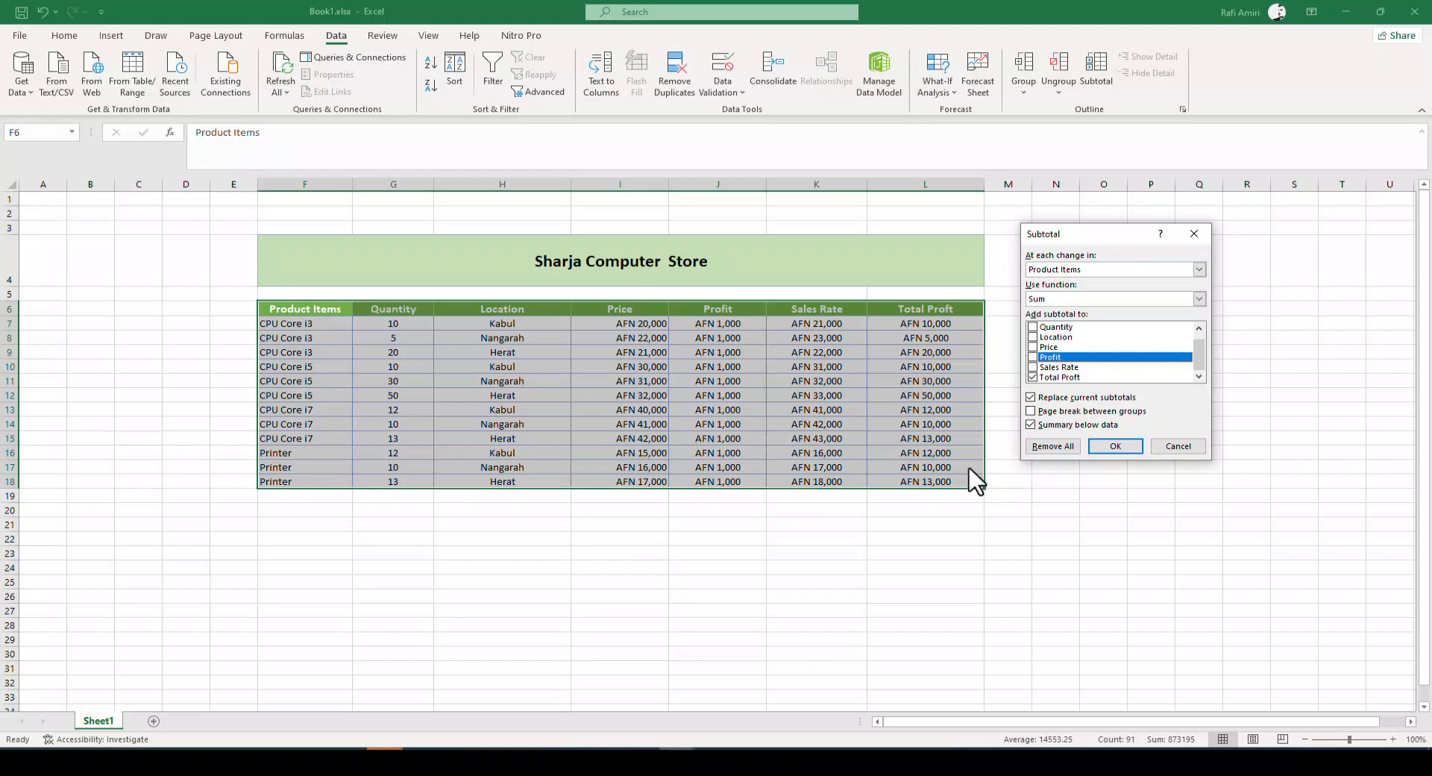
click(1128, 448)
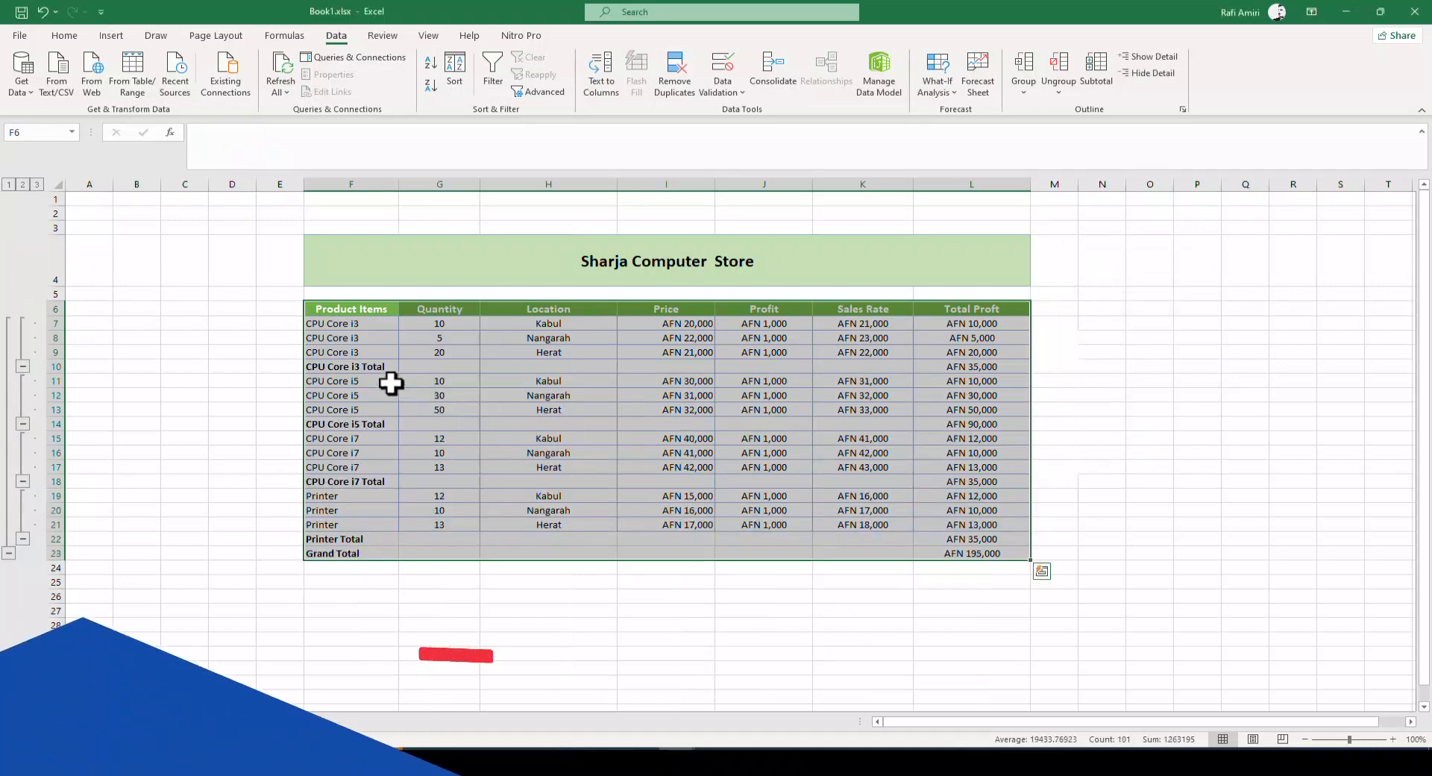
Step: Fill the CPU Core i3 Total row, F10:L10, with red
drag(323, 364, 988, 368)
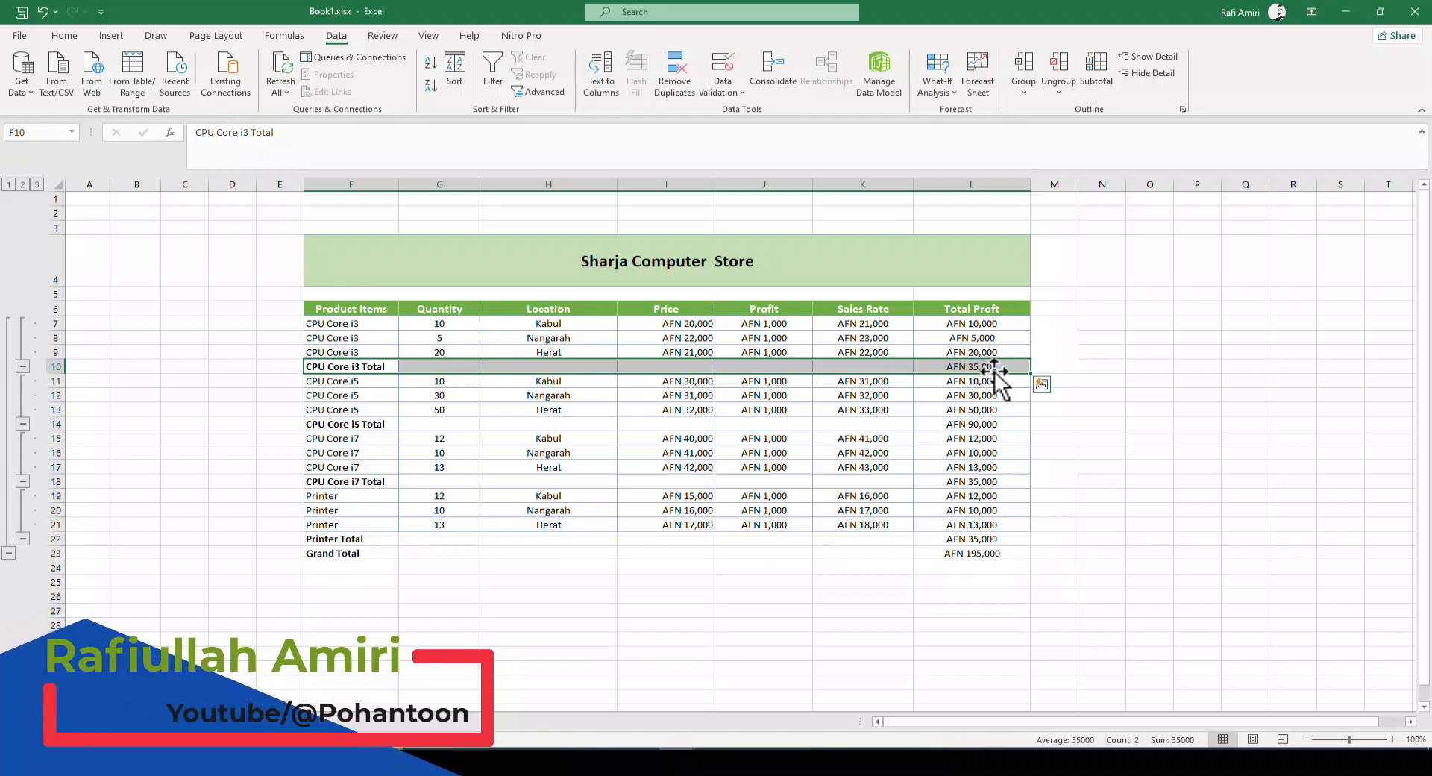
click(64, 36)
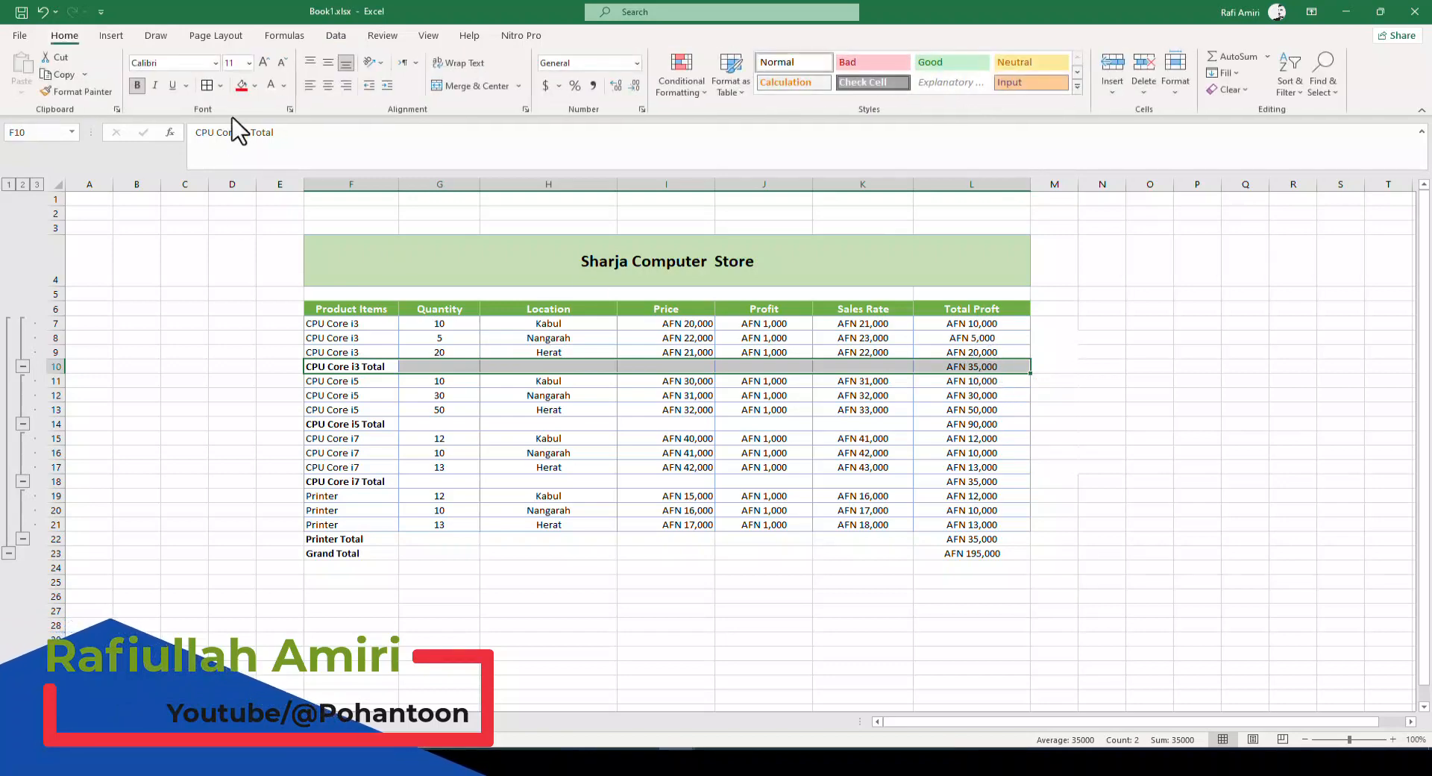
click(255, 86)
click(256, 222)
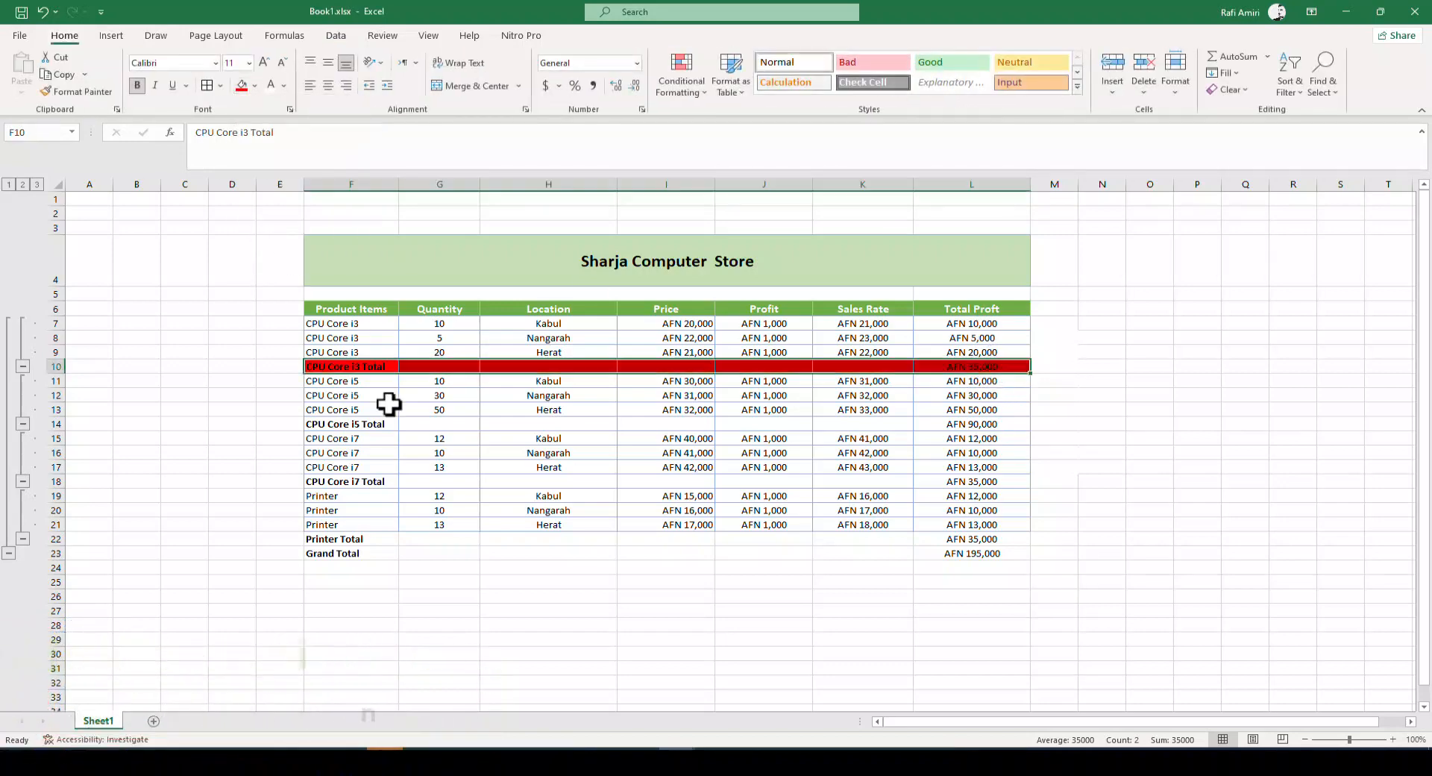
Step: Apply the same red fill to the CPU Core i5 Total, CPU Core i7 Total and Printer Total rows
drag(332, 423, 928, 424)
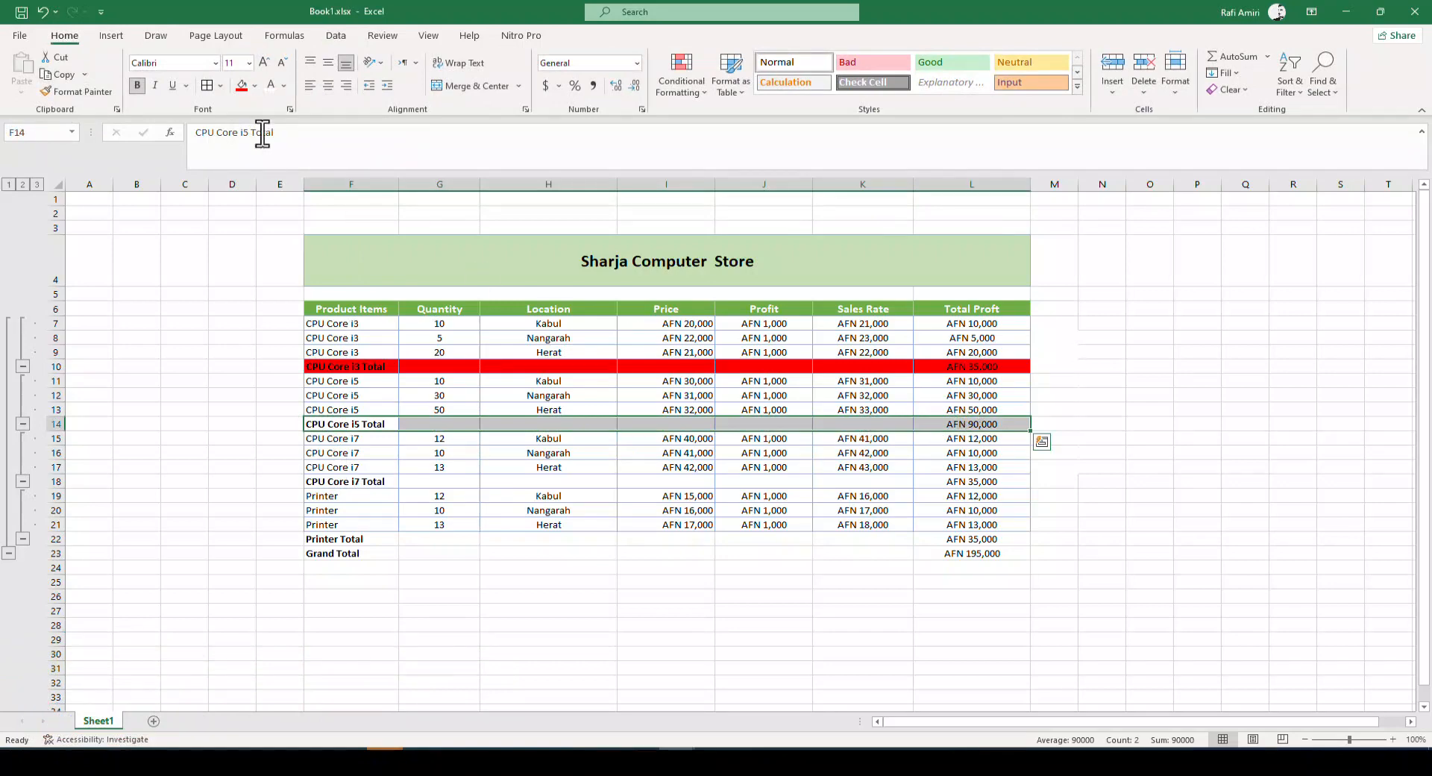
click(241, 84)
drag(318, 481, 1002, 482)
click(241, 85)
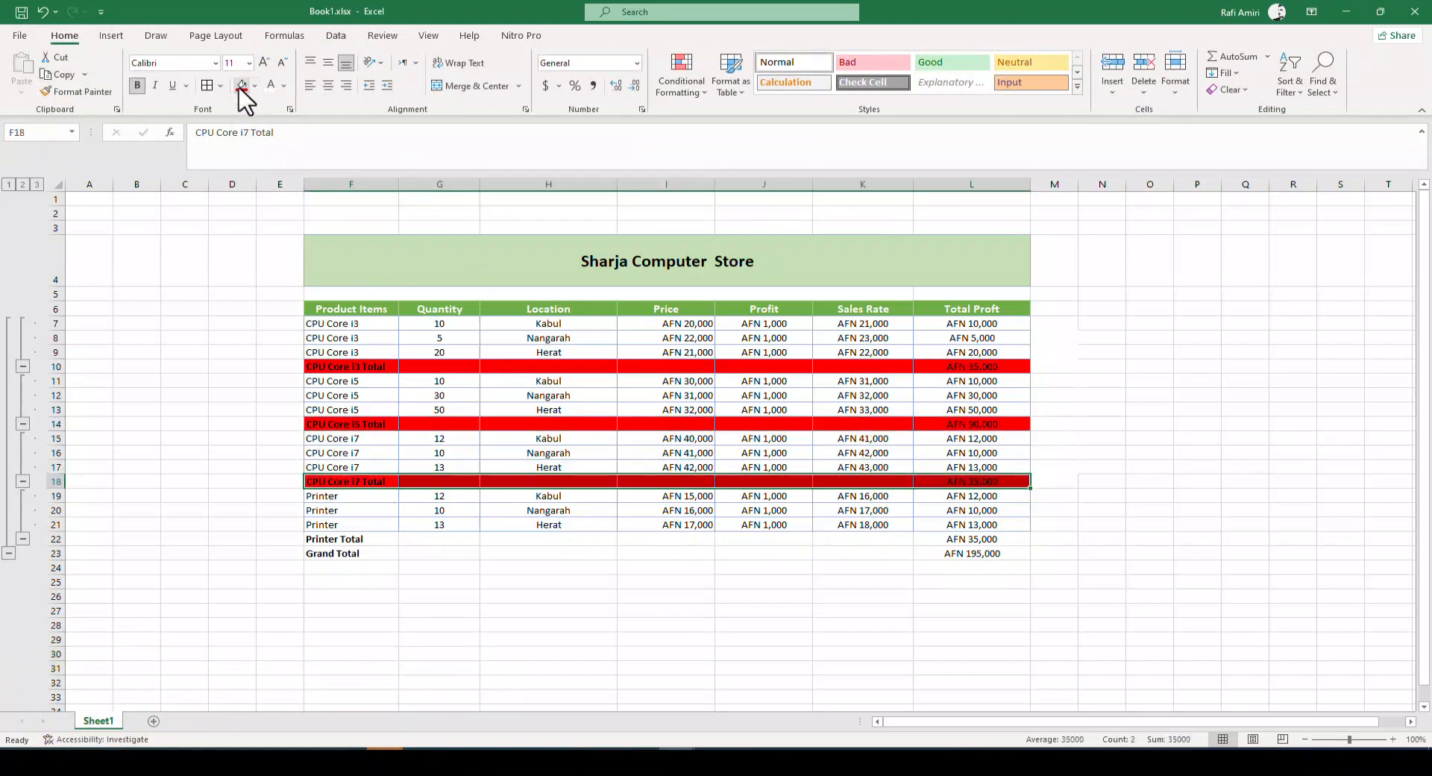
drag(345, 538, 982, 537)
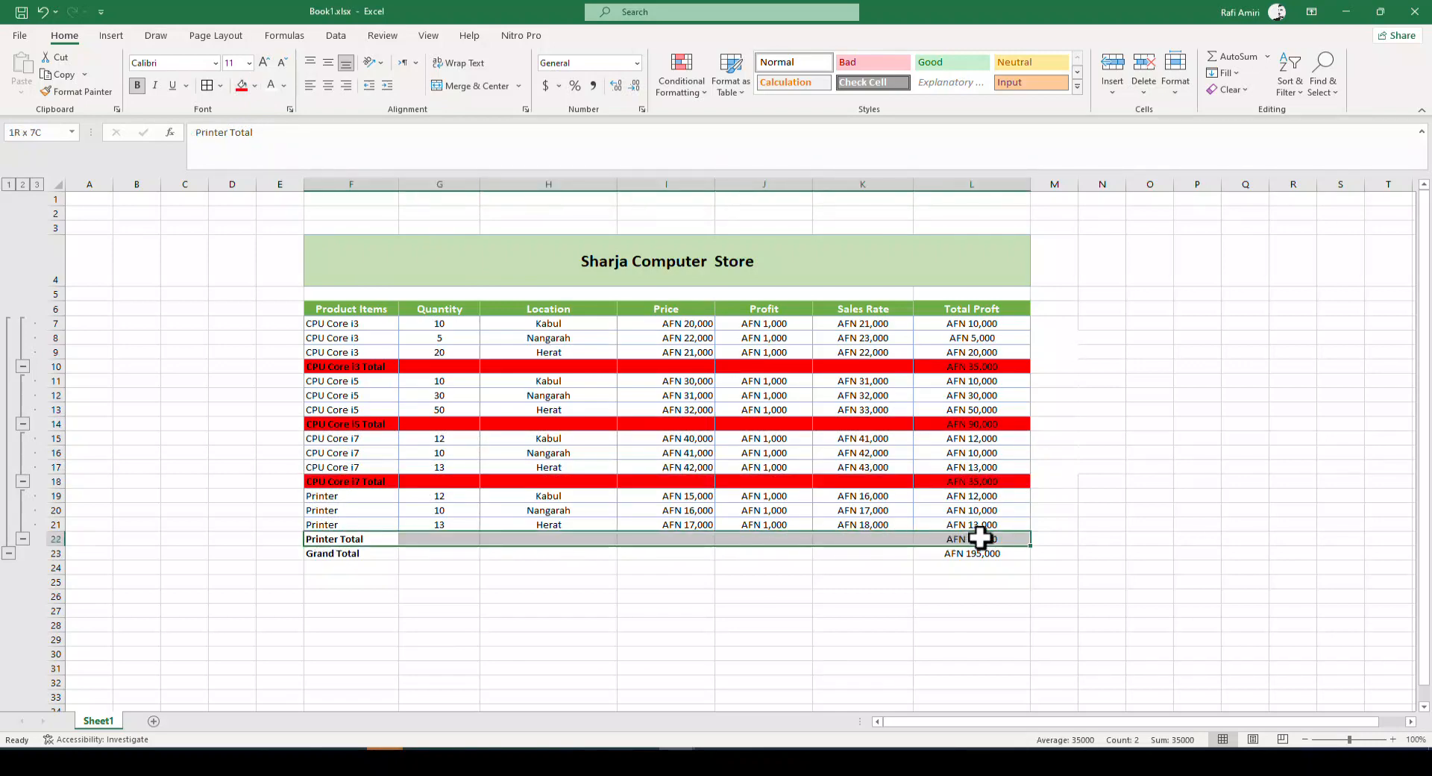
click(241, 84)
drag(328, 553, 954, 559)
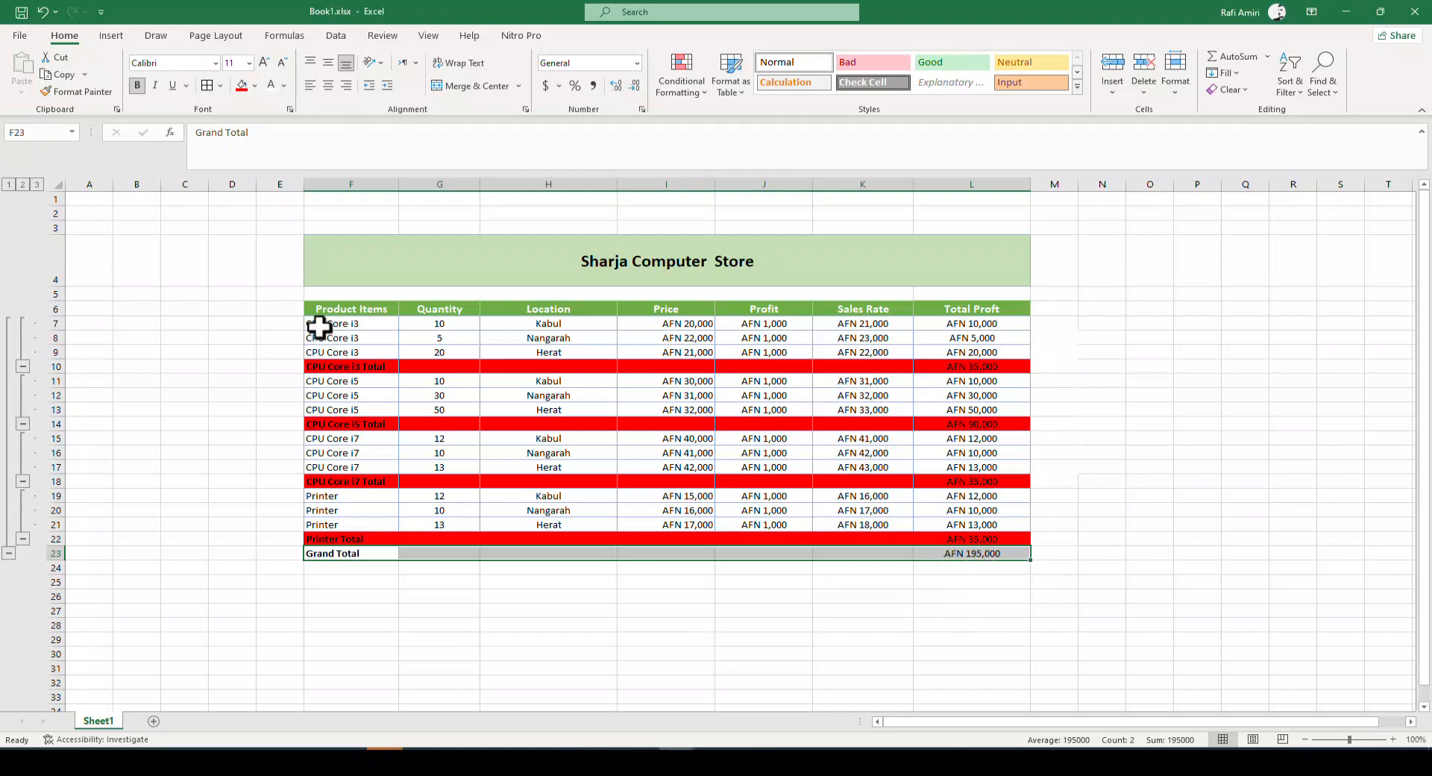
Step: Replace the subtotals for F6:L22 with sums of Price, Profit, Sales Rate and Total Proft at each change in Product Items
drag(315, 309, 1017, 539)
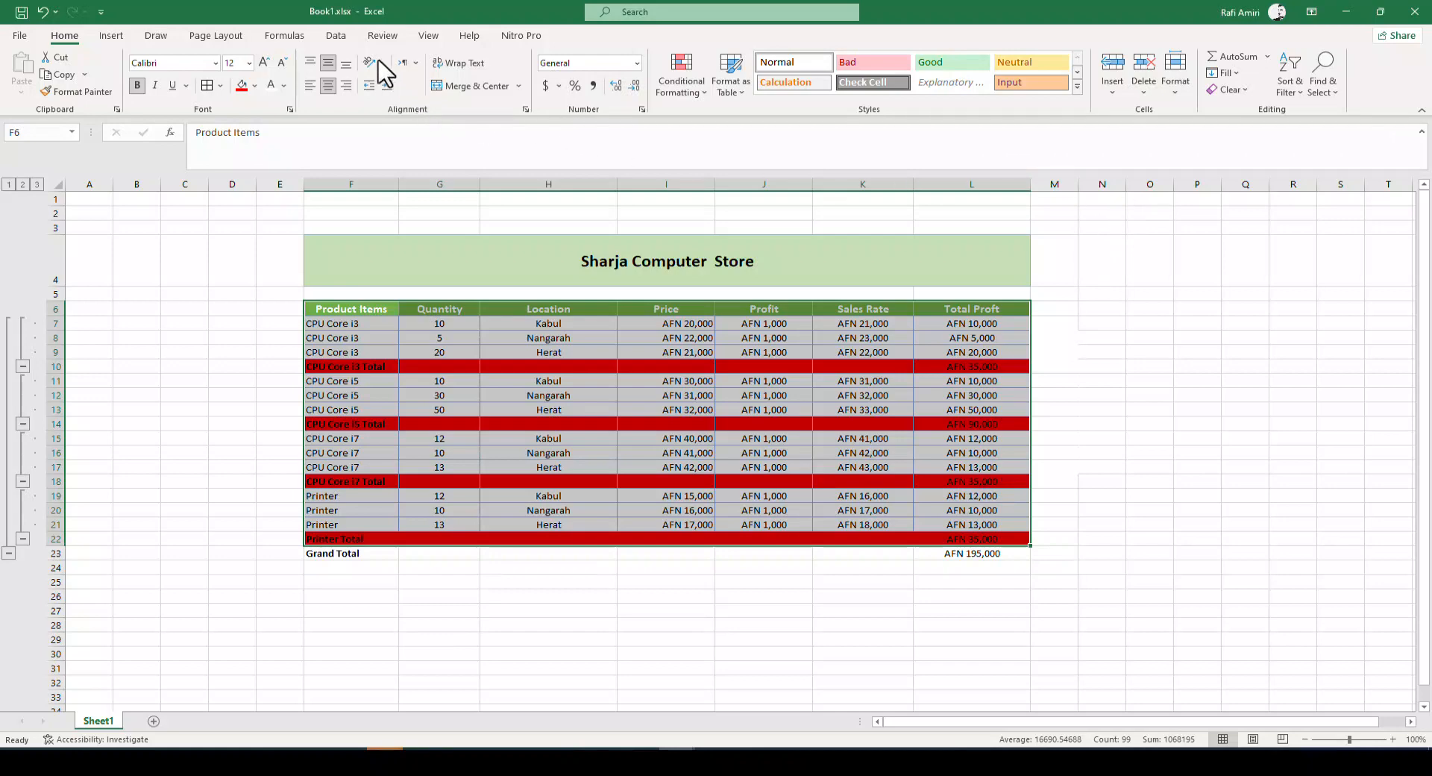
click(336, 35)
click(1101, 81)
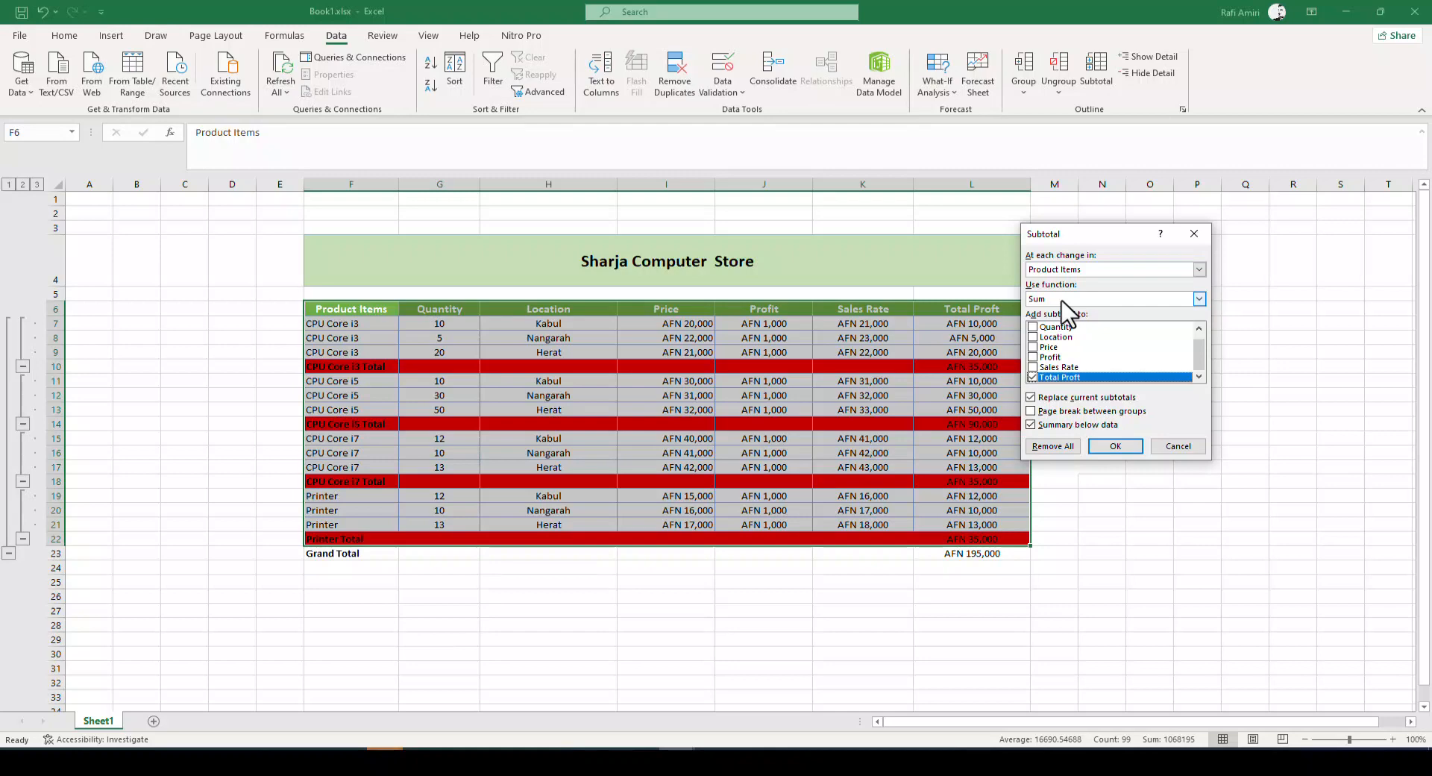
click(1034, 367)
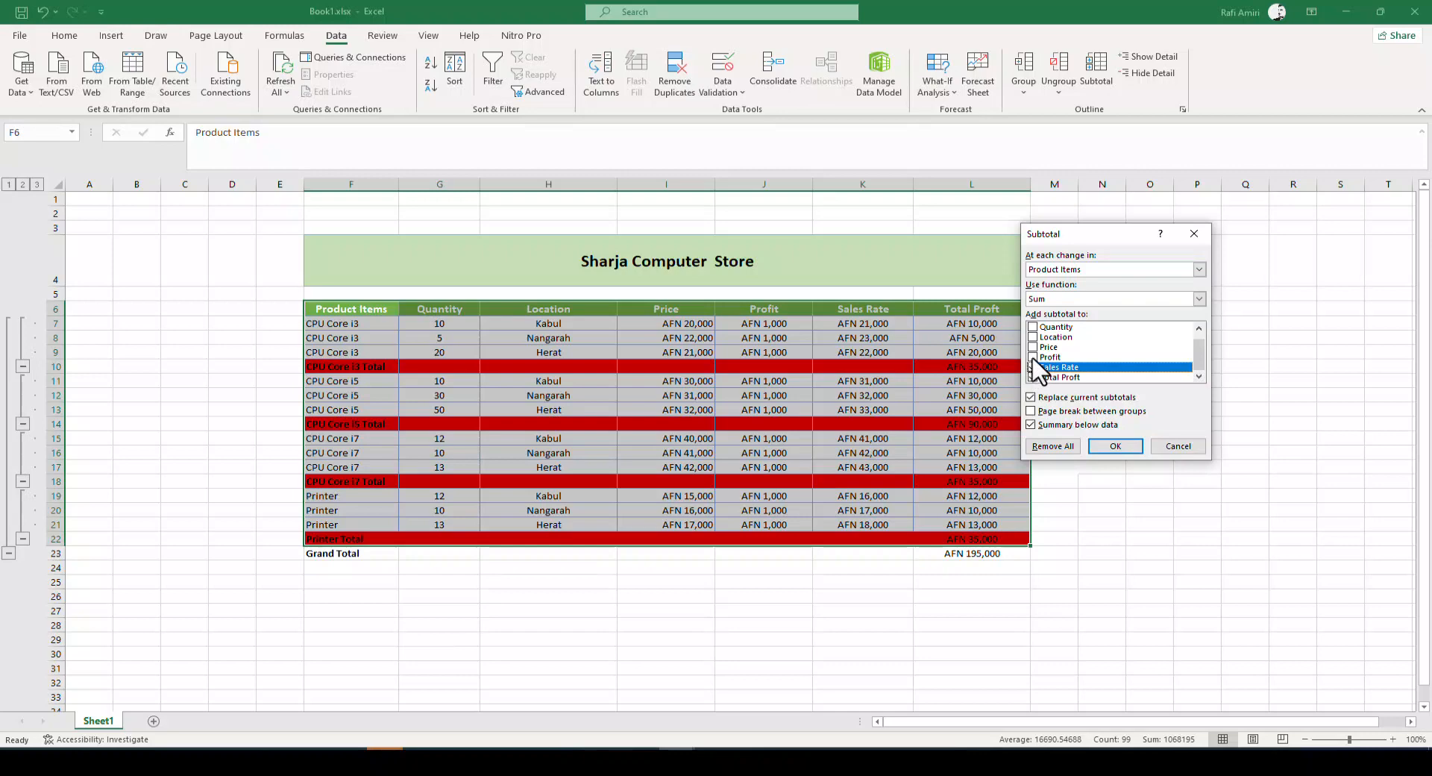
click(1033, 357)
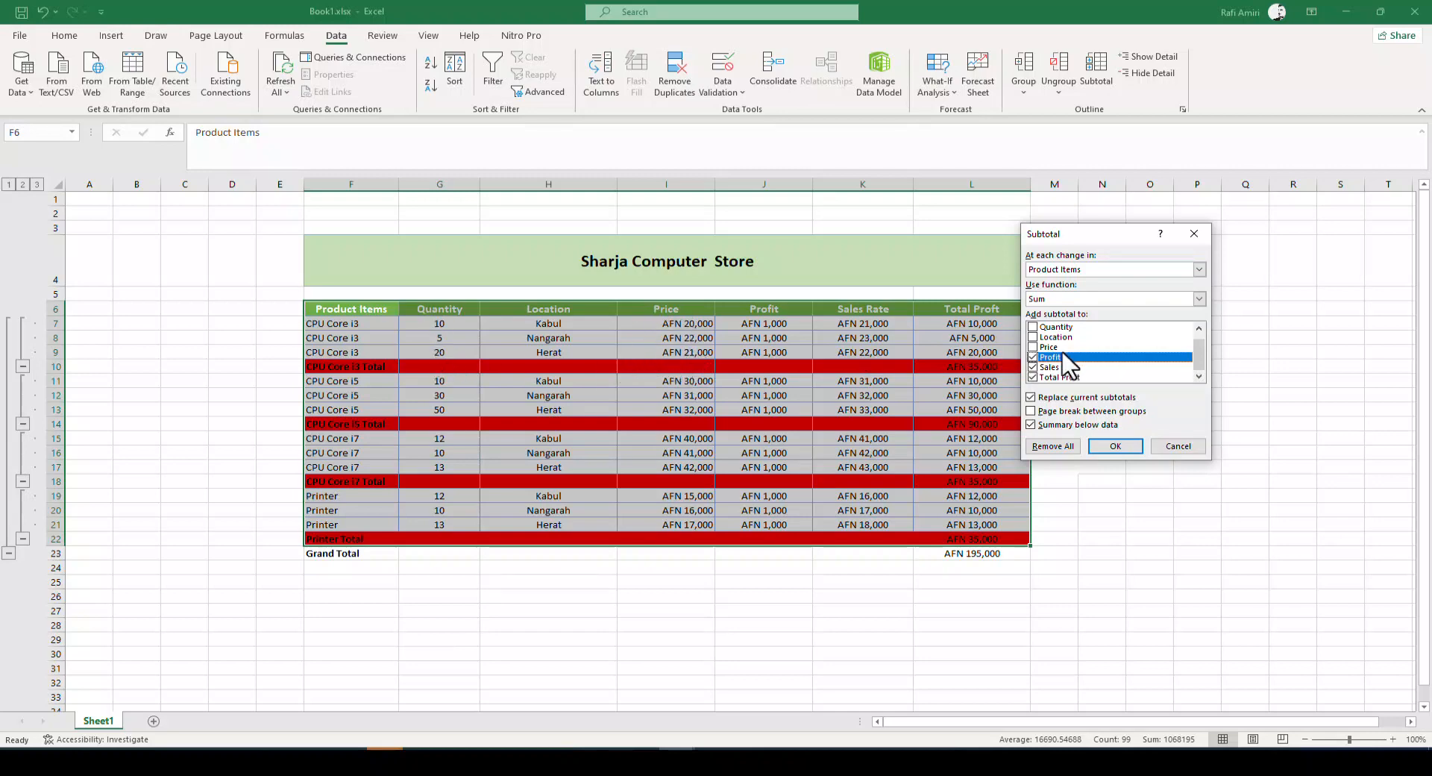
click(1034, 348)
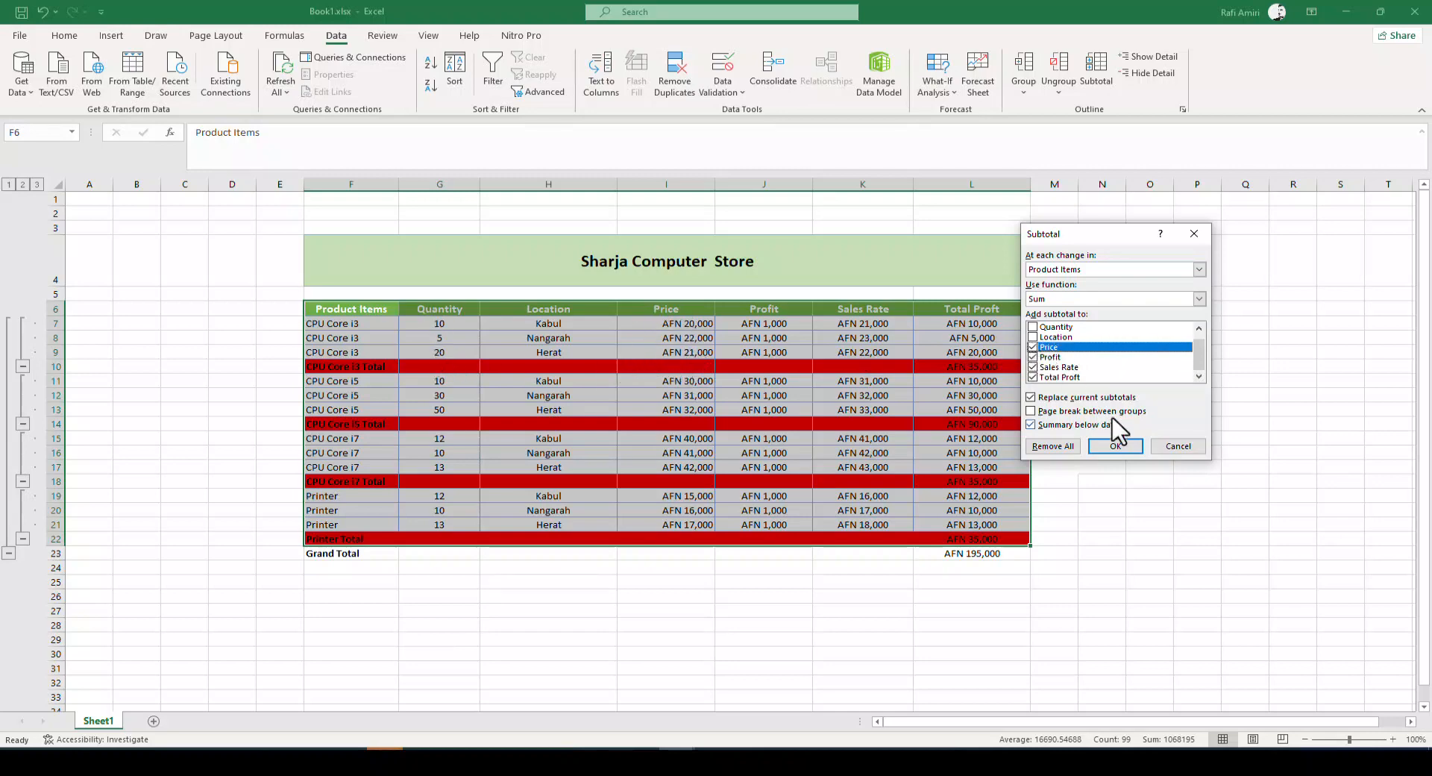
click(1122, 446)
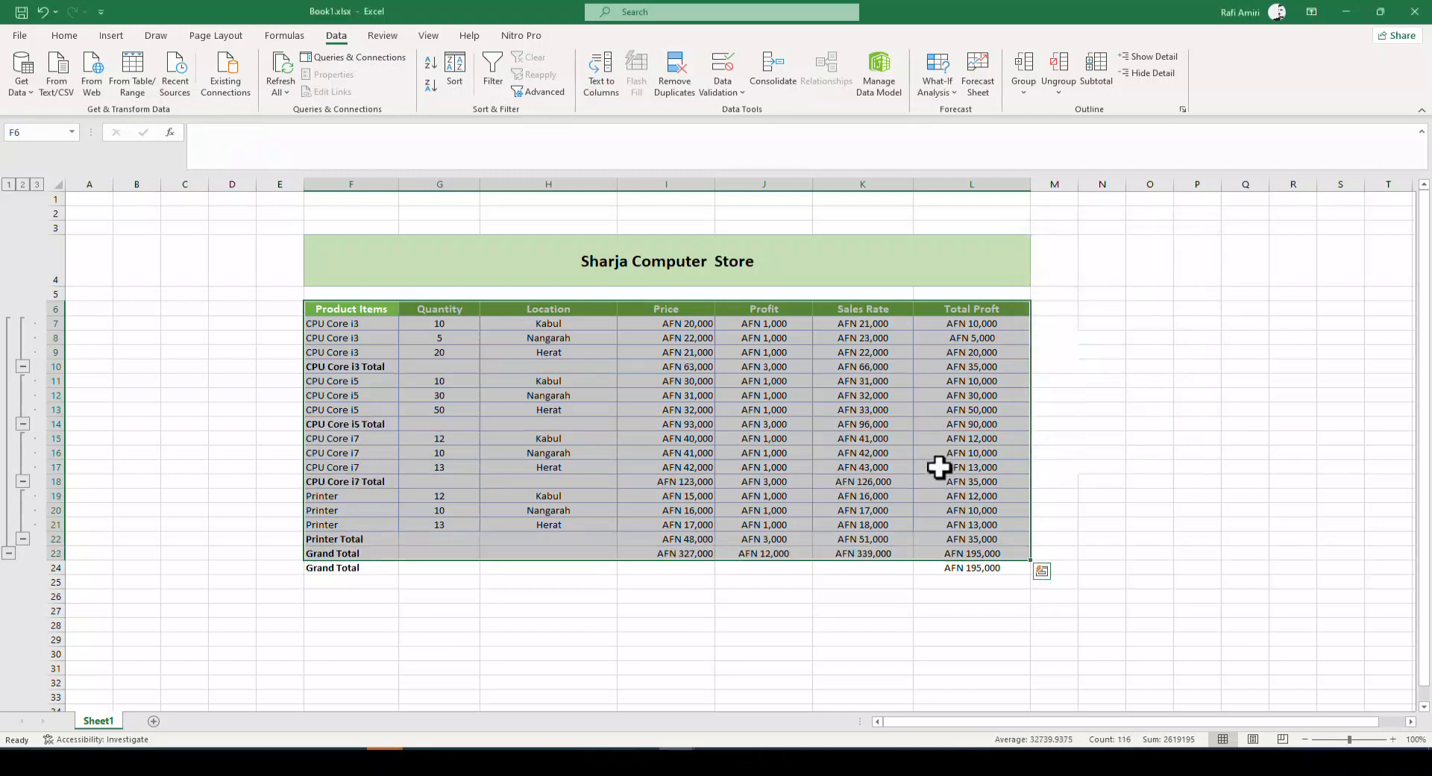
Step: Fill the CPU Core i3, i5 and i7 Total rows, columns F to L, with red
drag(351, 367, 1017, 371)
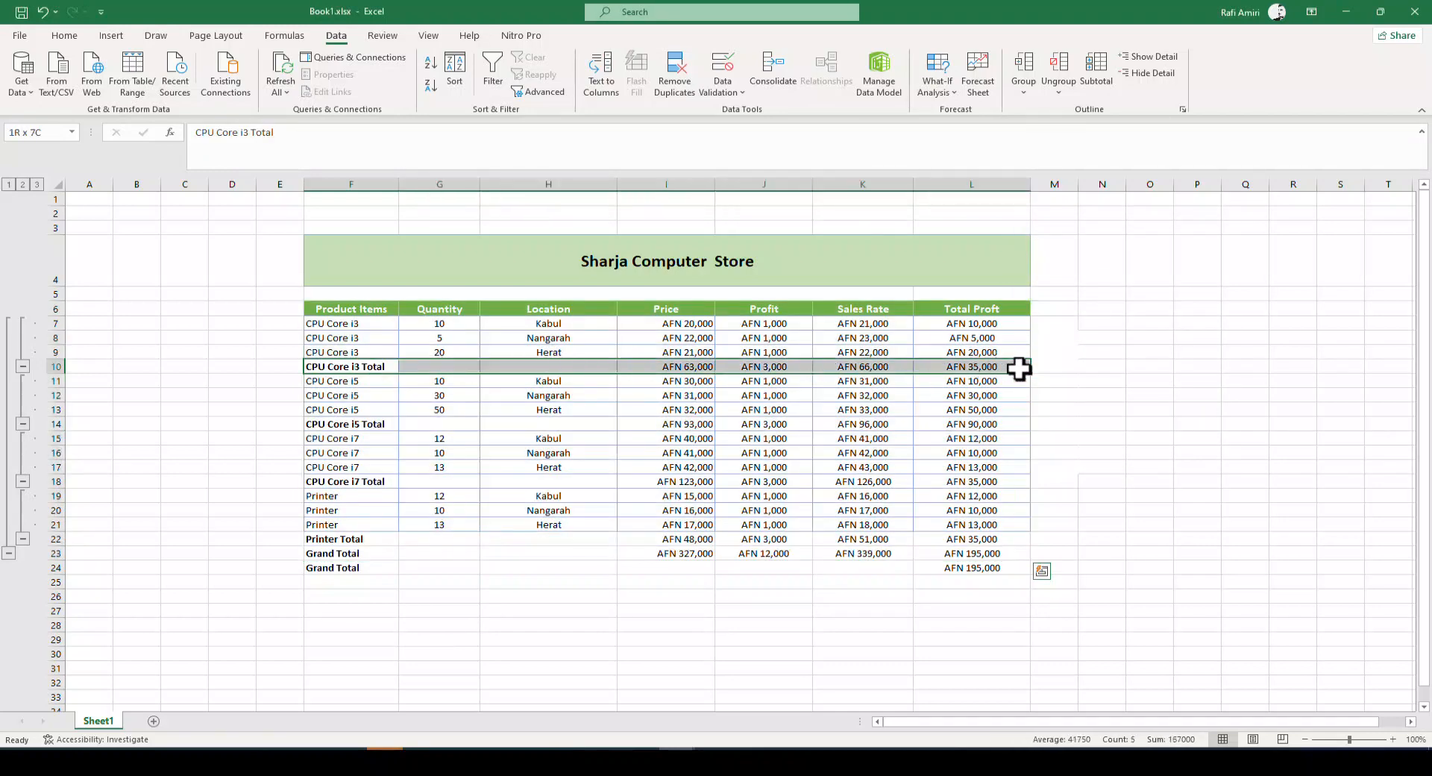
click(64, 35)
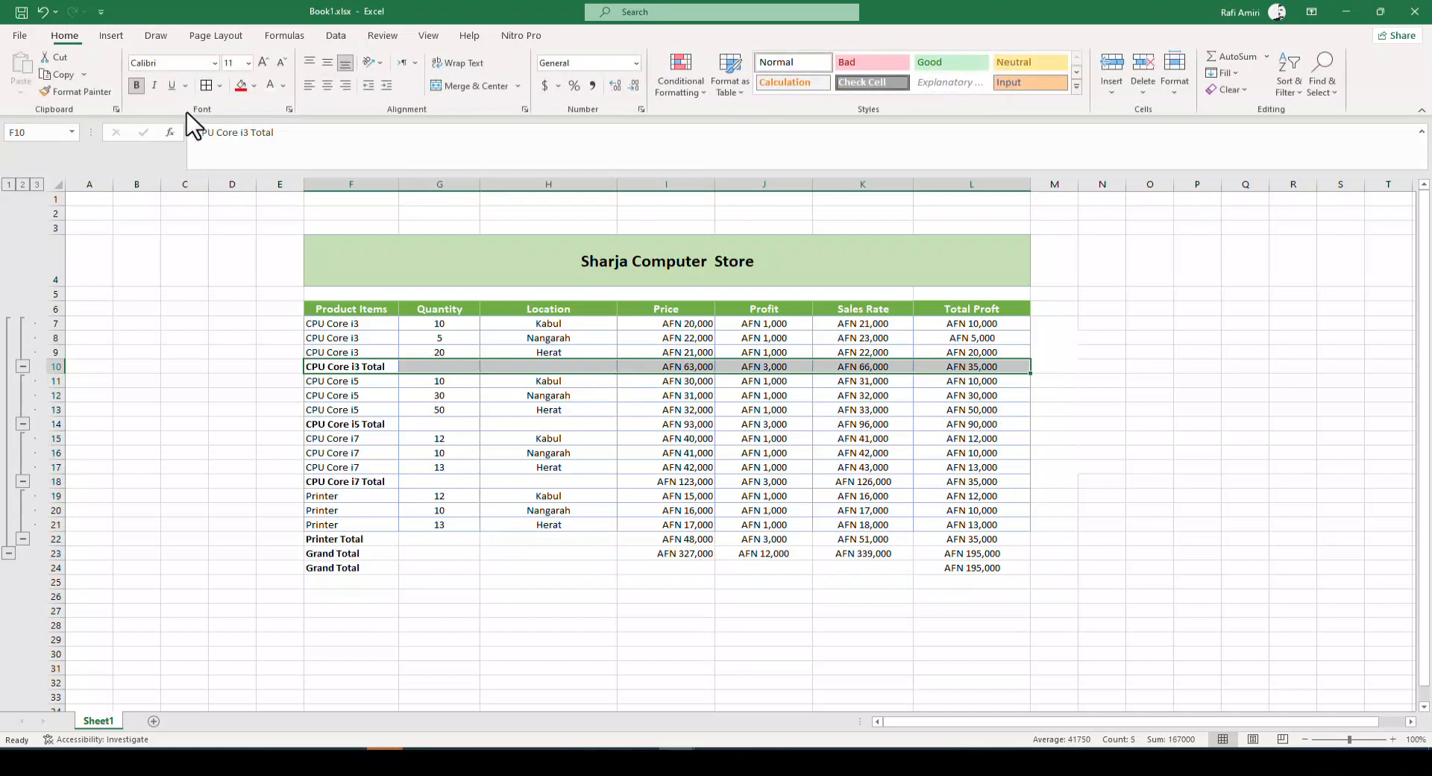
click(242, 86)
drag(319, 423, 988, 423)
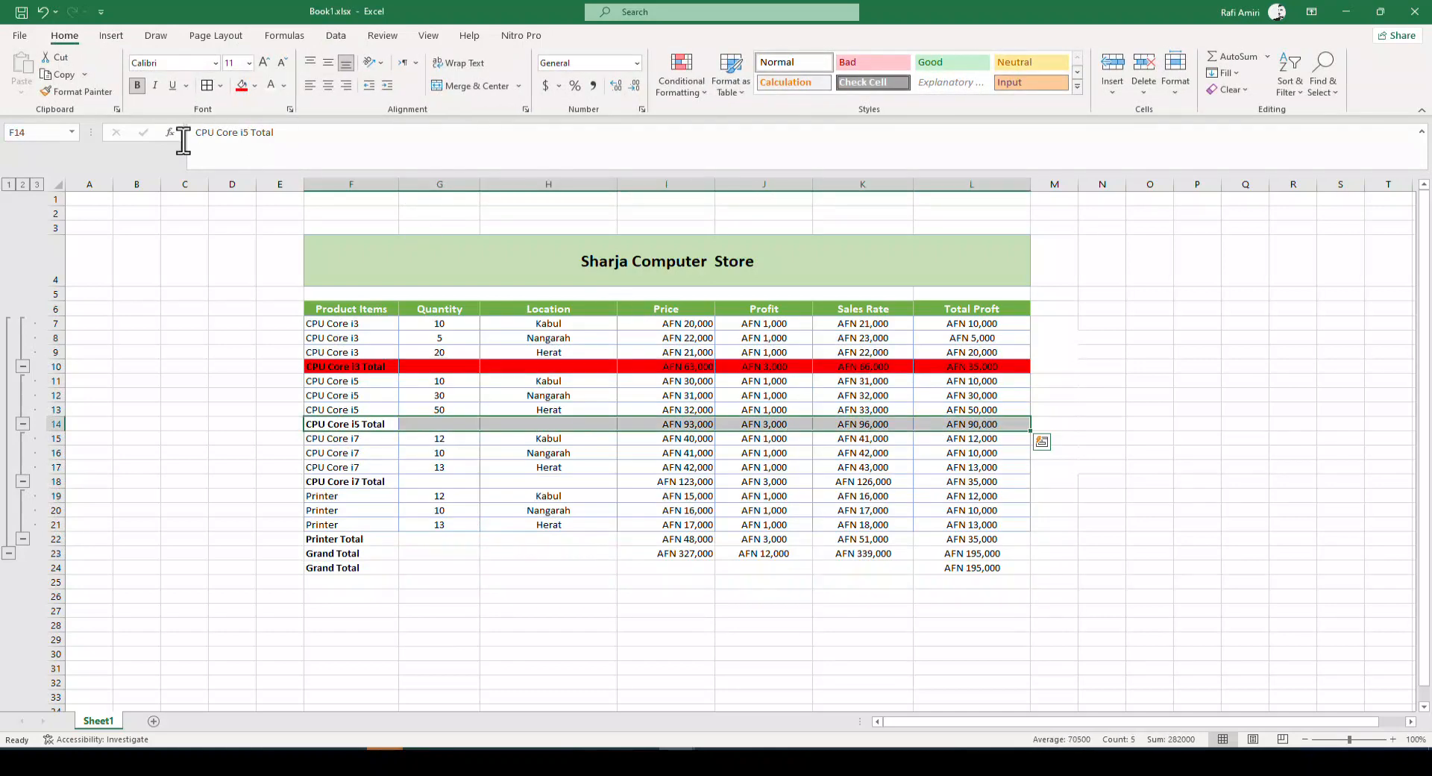
click(241, 86)
drag(317, 483, 1009, 482)
click(240, 86)
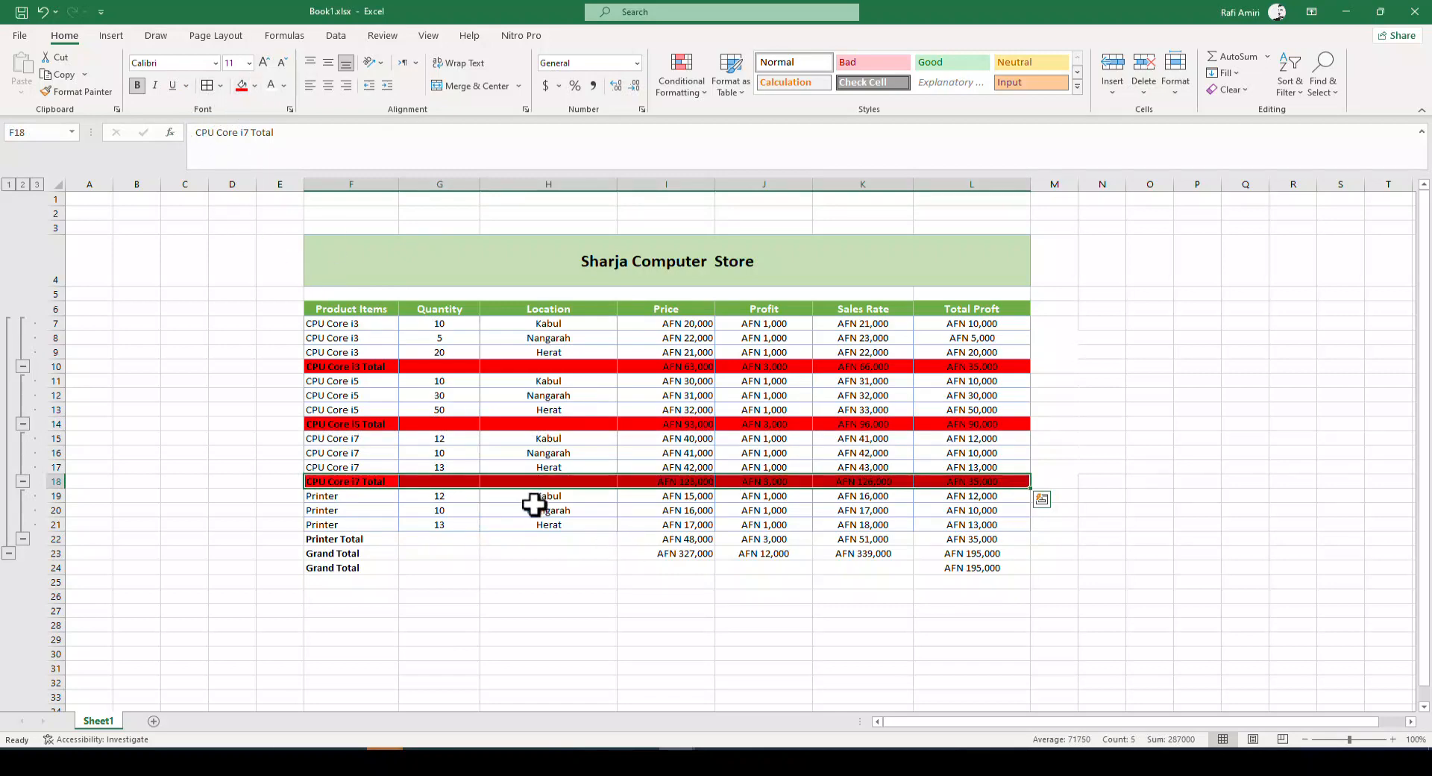
Step: Fill the Printer Total row, F22:L22, with red and clear the duplicate Grand Total row, F24:L24
drag(332, 545, 1018, 544)
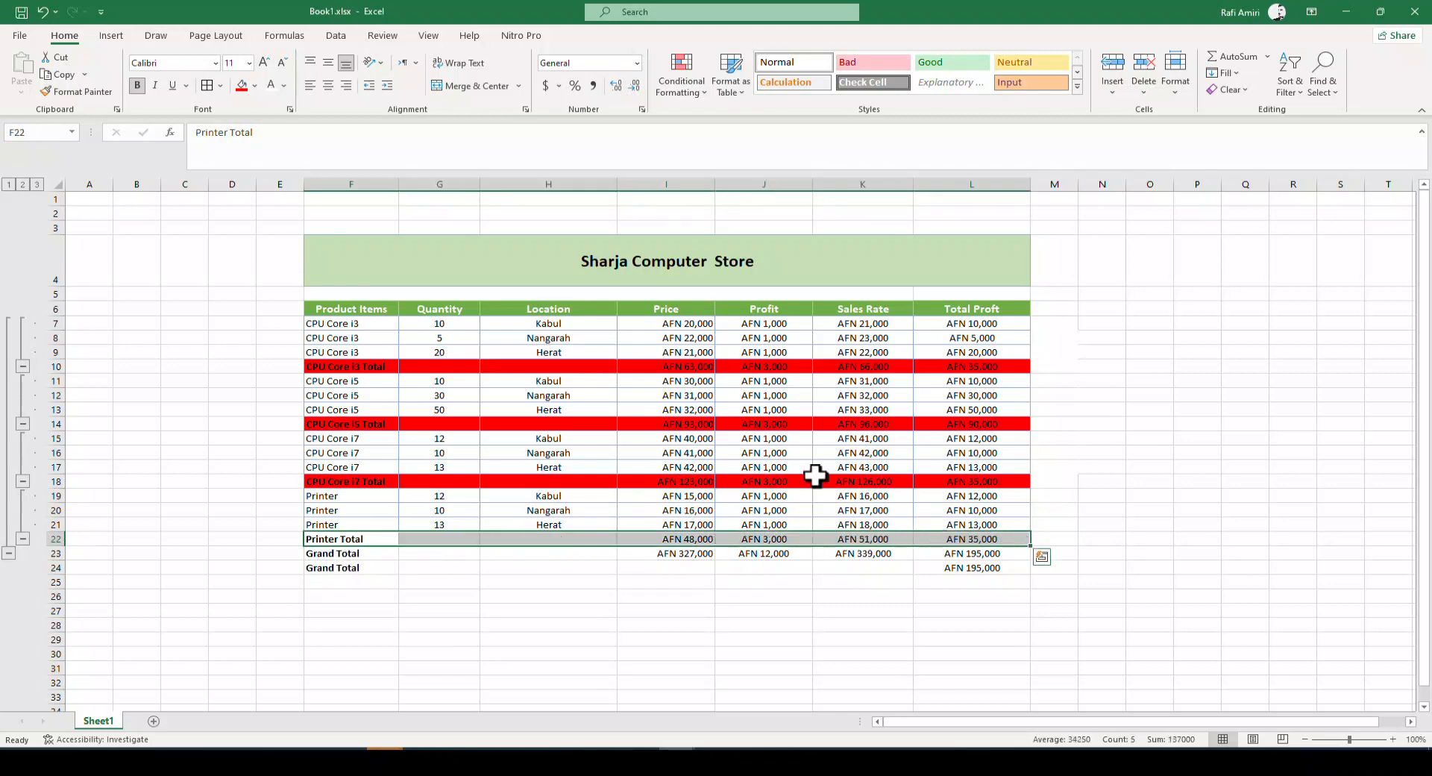
click(243, 88)
drag(333, 568, 1000, 568)
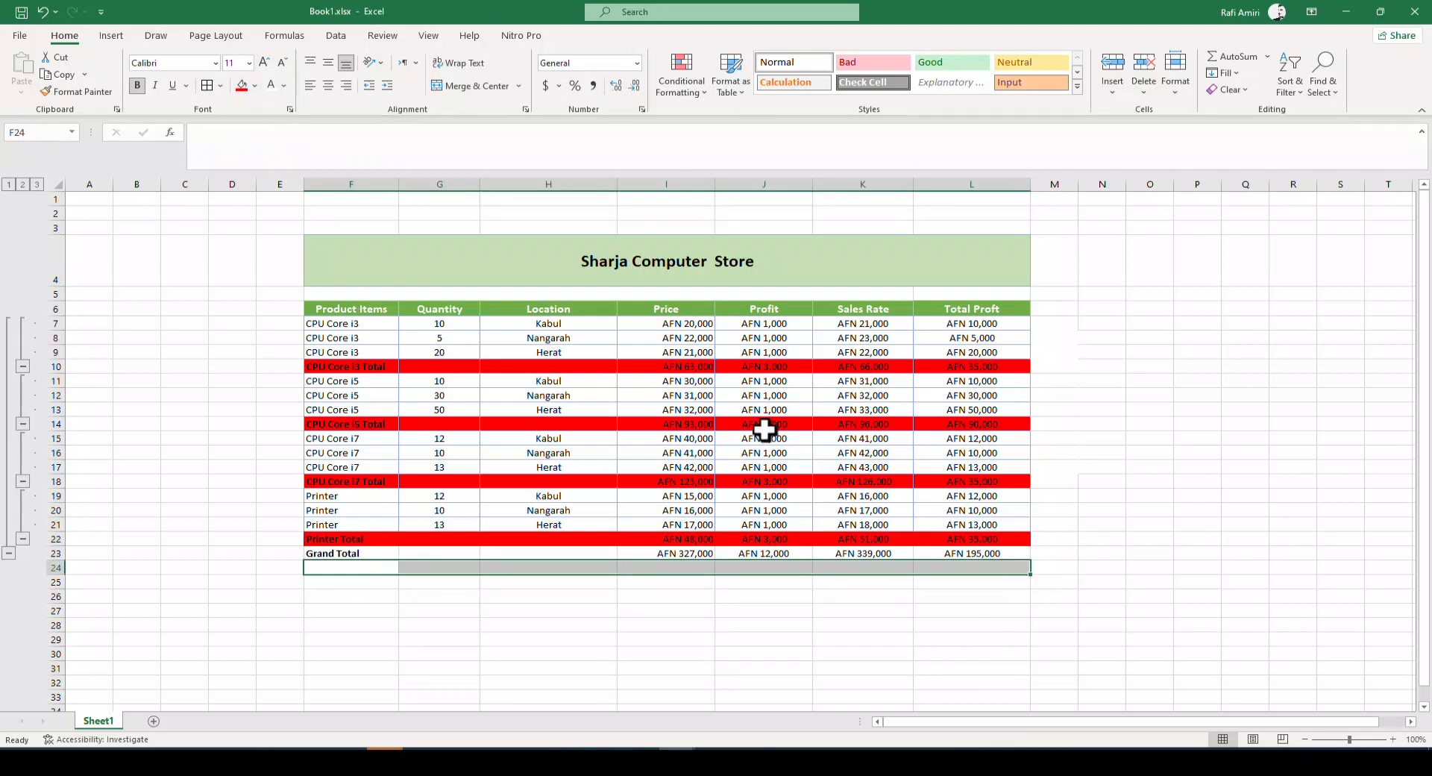
Step: Examine the Price, Profit, Sales Rate and Total Proft subtotal formulas in the CPU Core i3 Total row
click(691, 366)
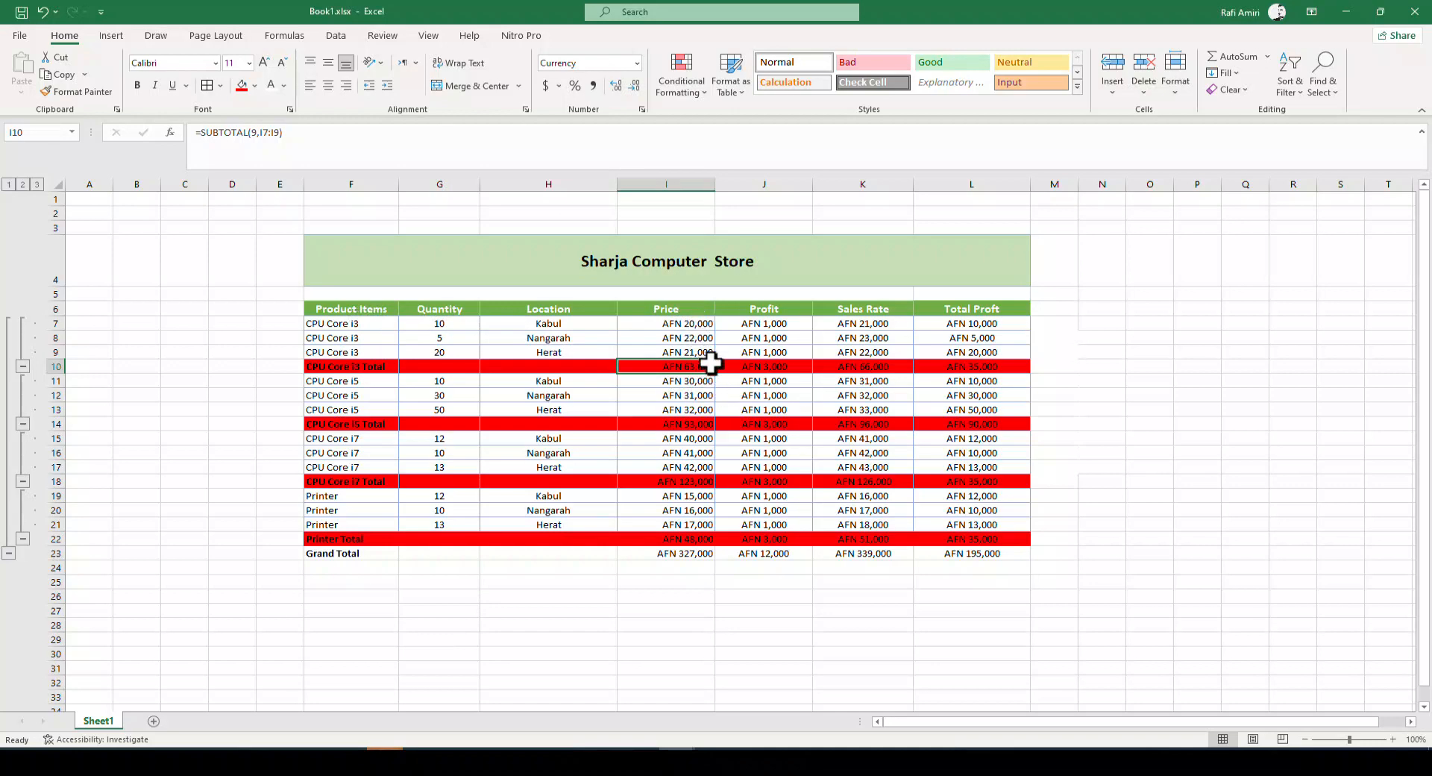
drag(783, 321, 785, 352)
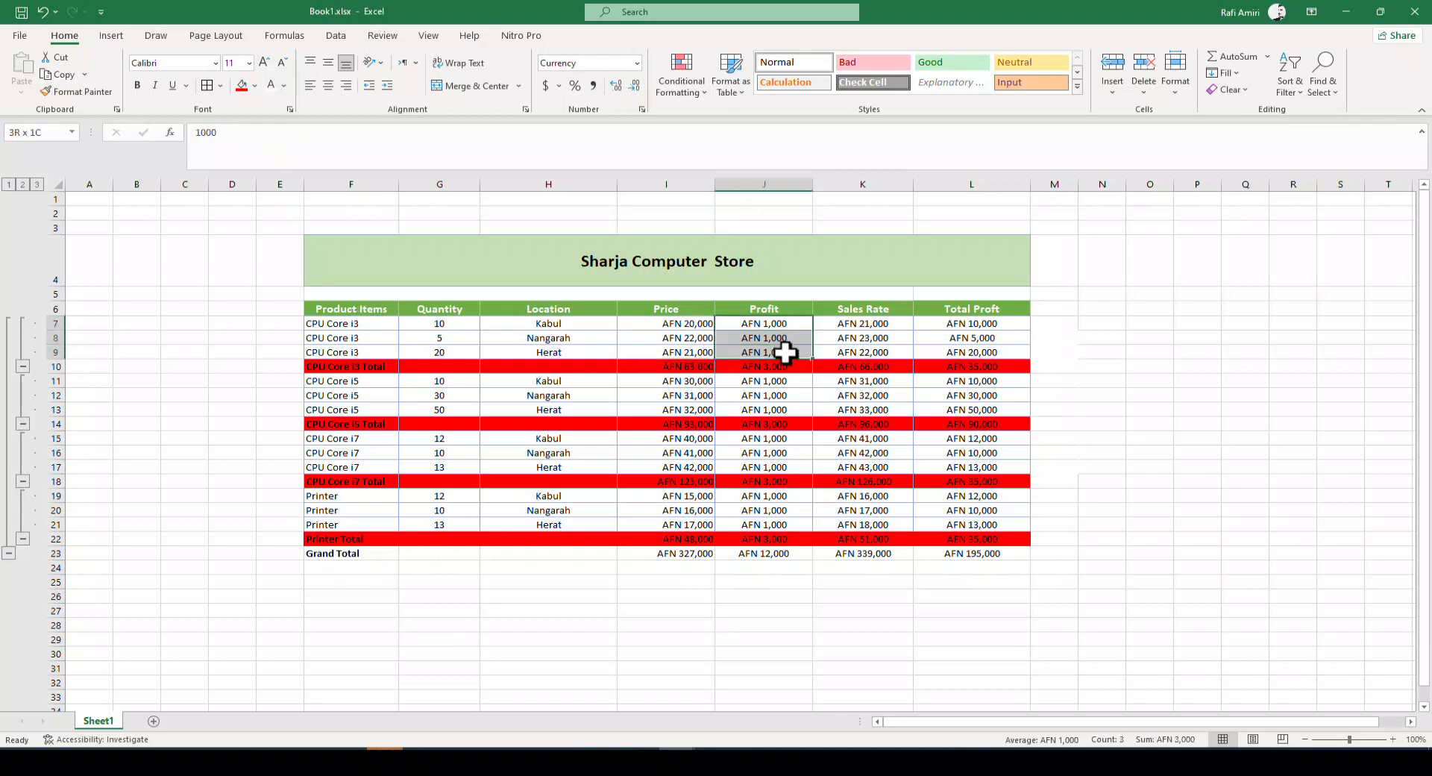
click(770, 364)
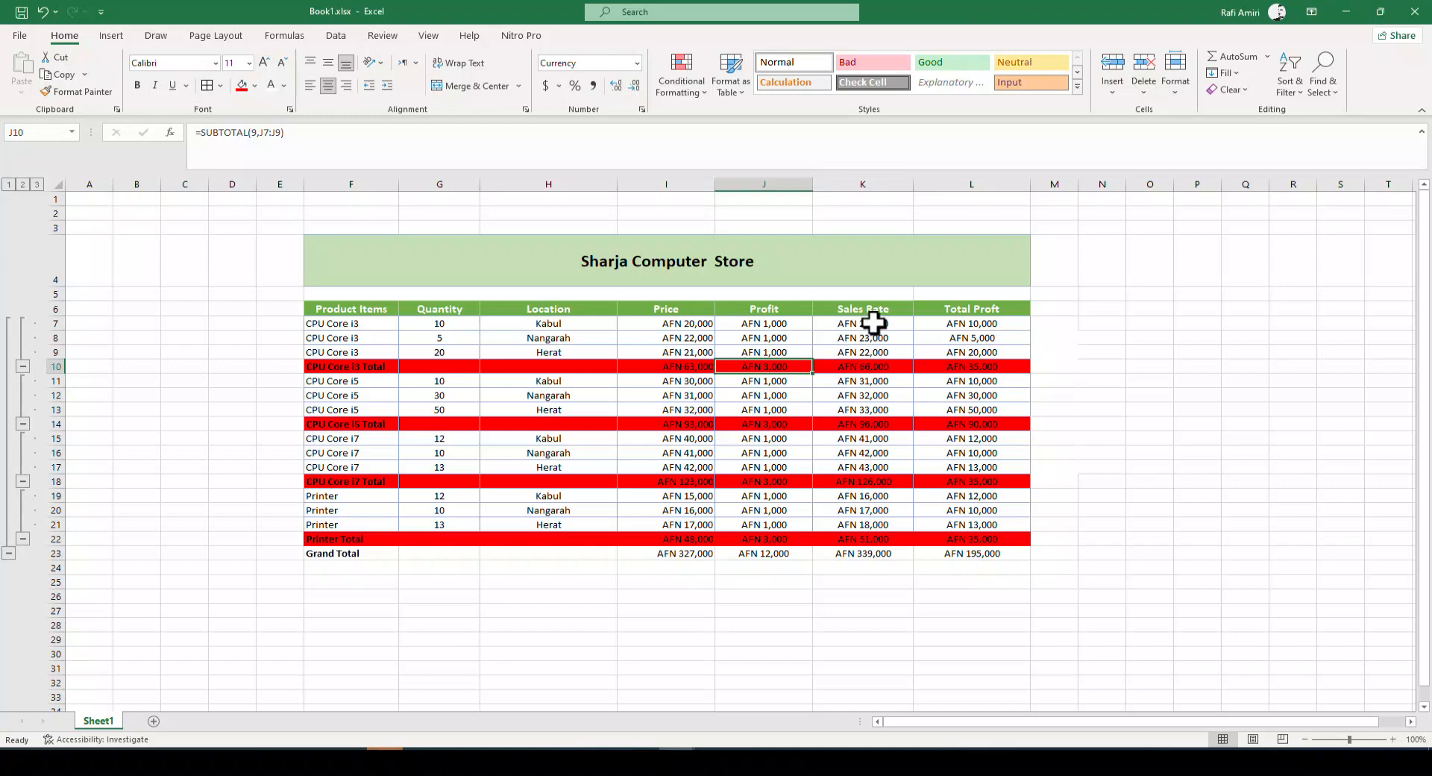
click(879, 367)
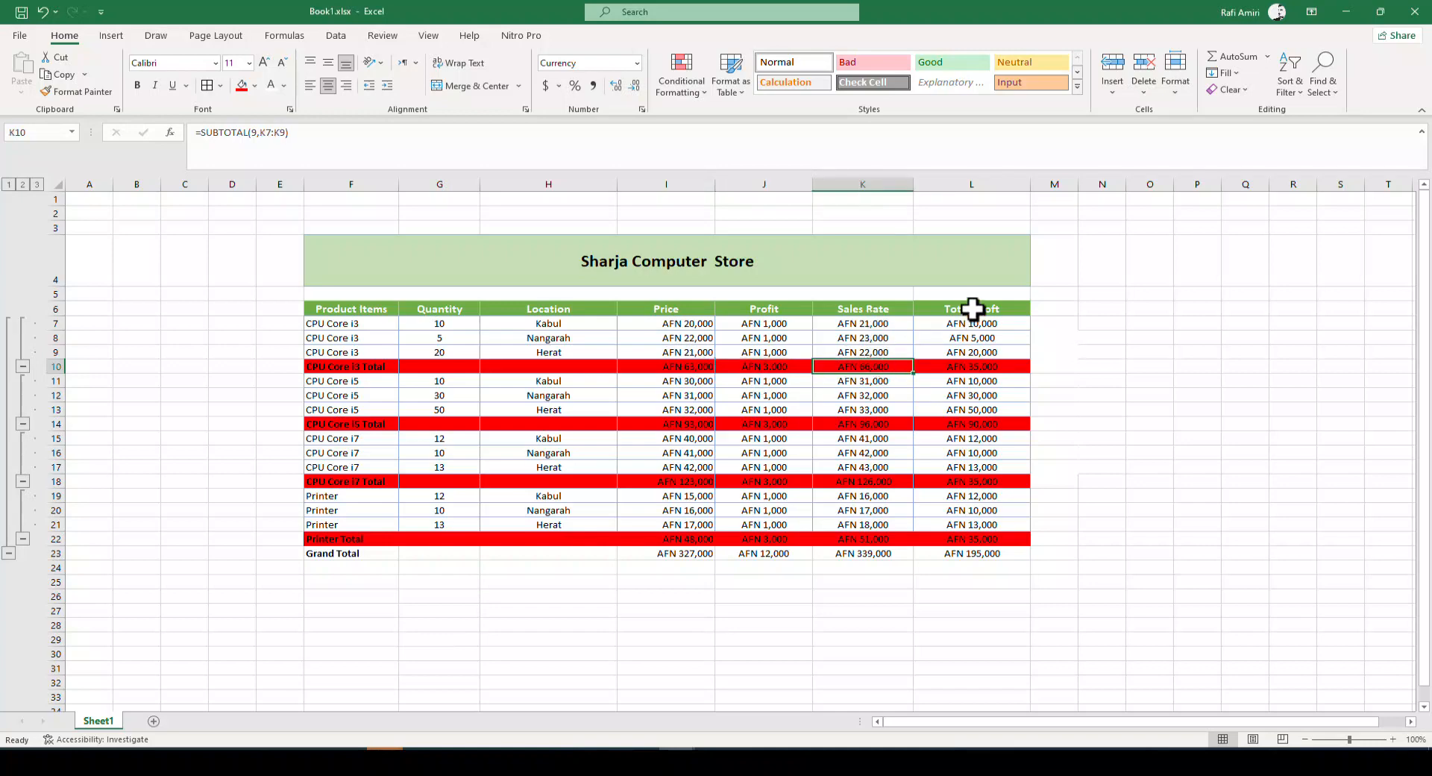
click(983, 368)
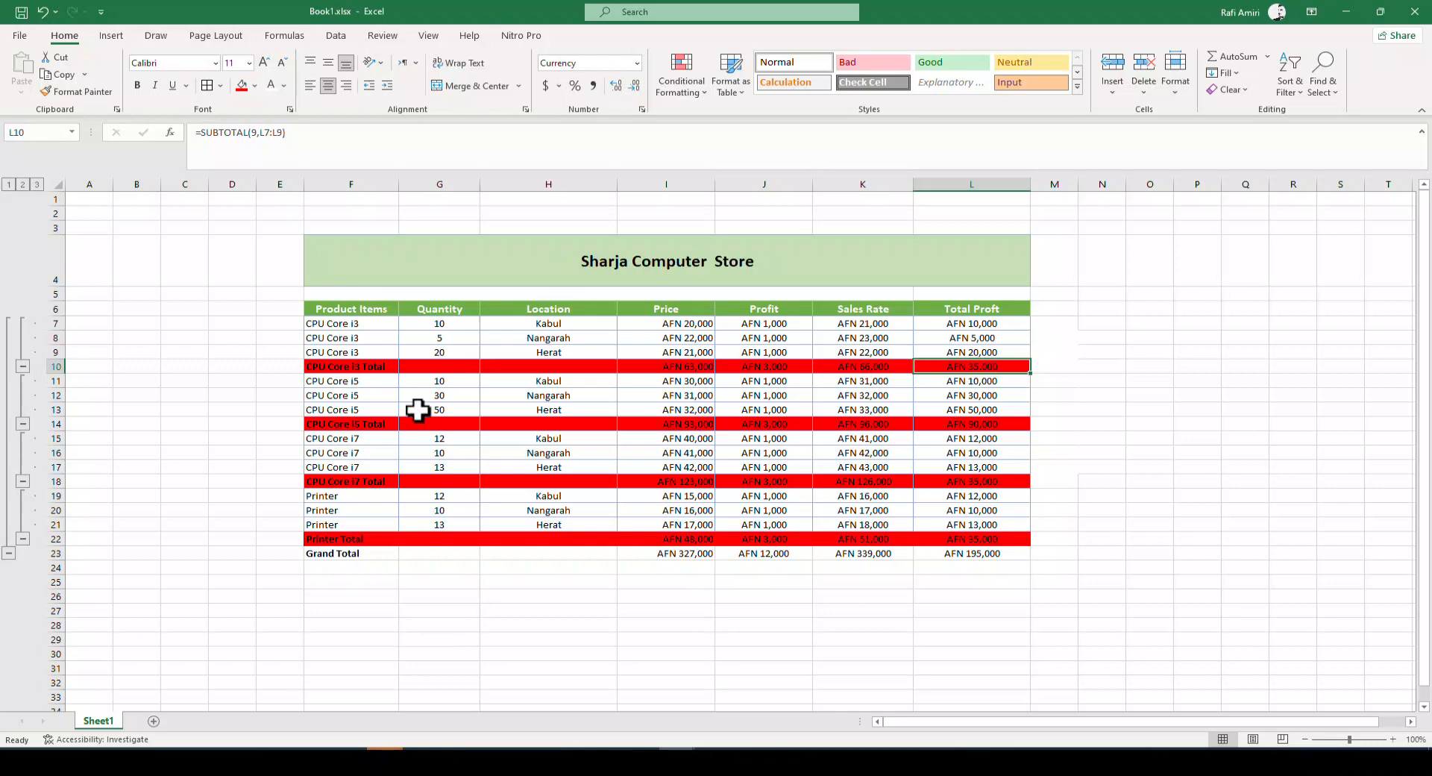
Step: Replace the subtotals for F6:L23 with the average of only Total Proft at each change in Product Items
click(340, 308)
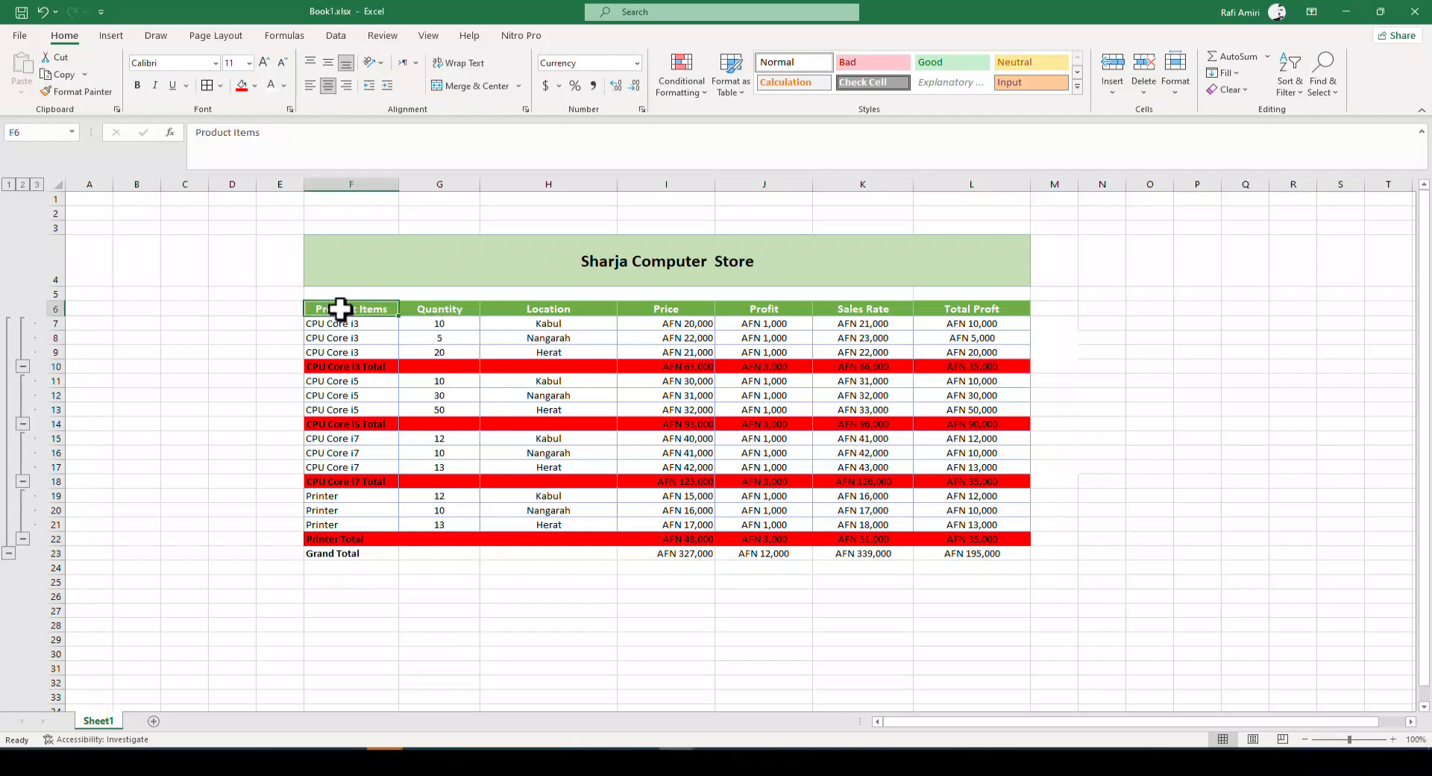
drag(340, 308, 999, 553)
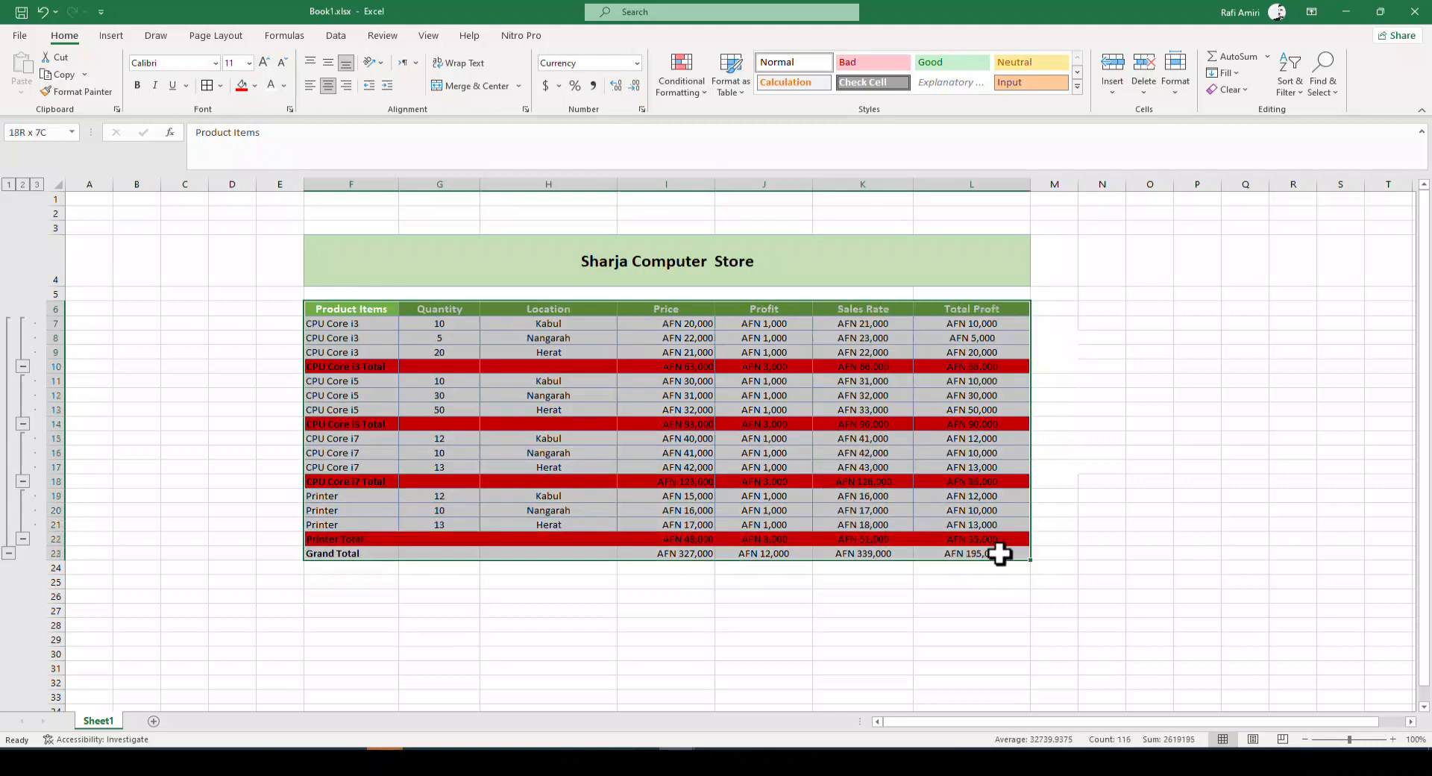
click(335, 35)
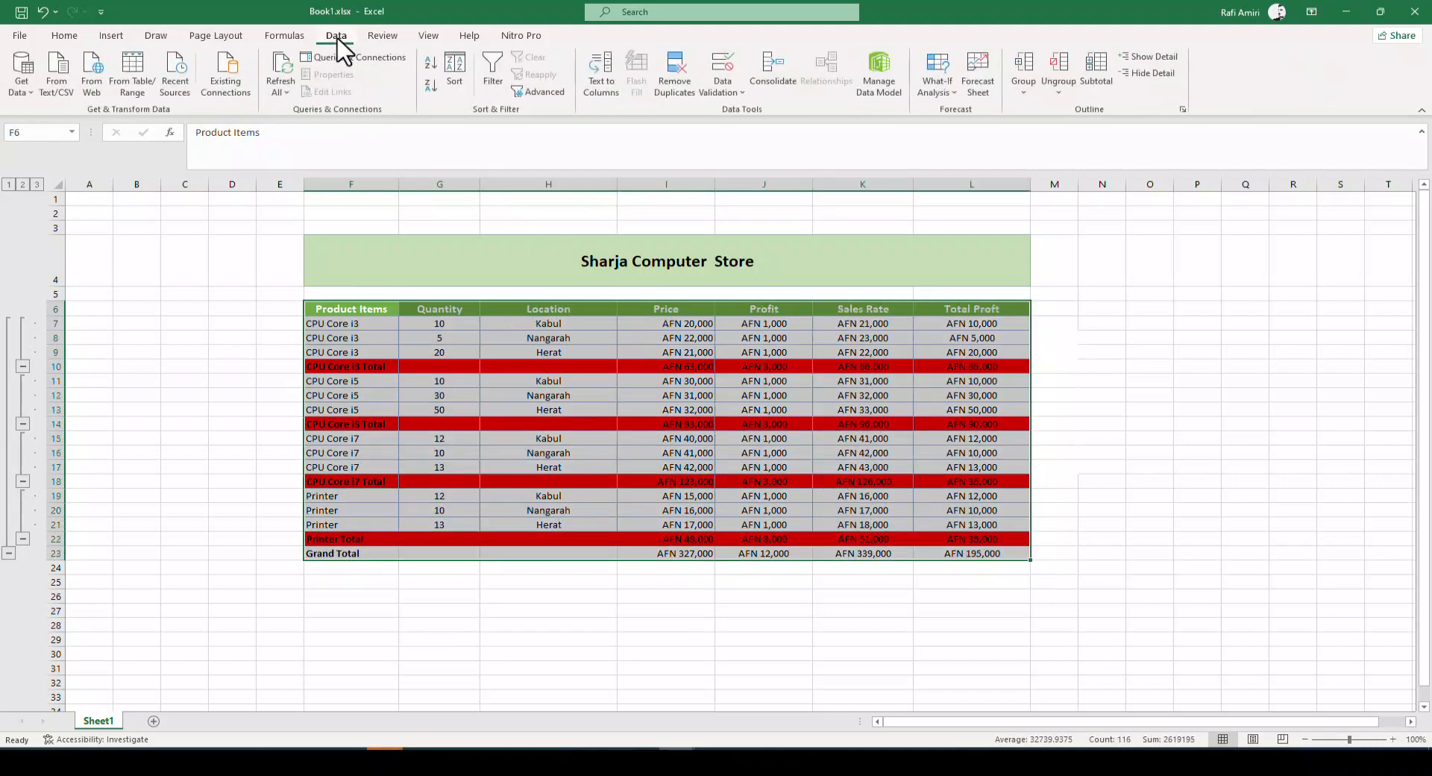
click(1097, 69)
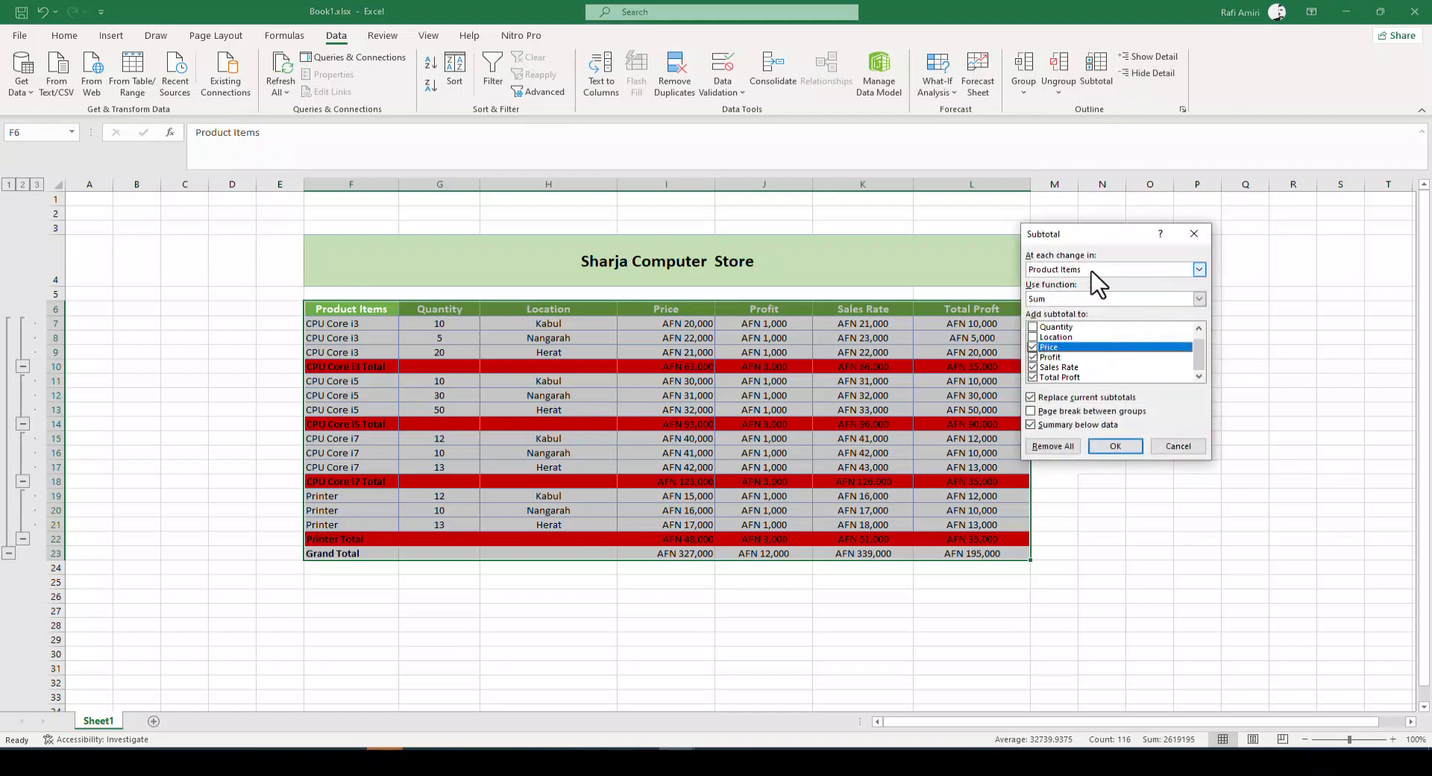
click(1033, 347)
click(1033, 356)
click(1032, 367)
click(1033, 377)
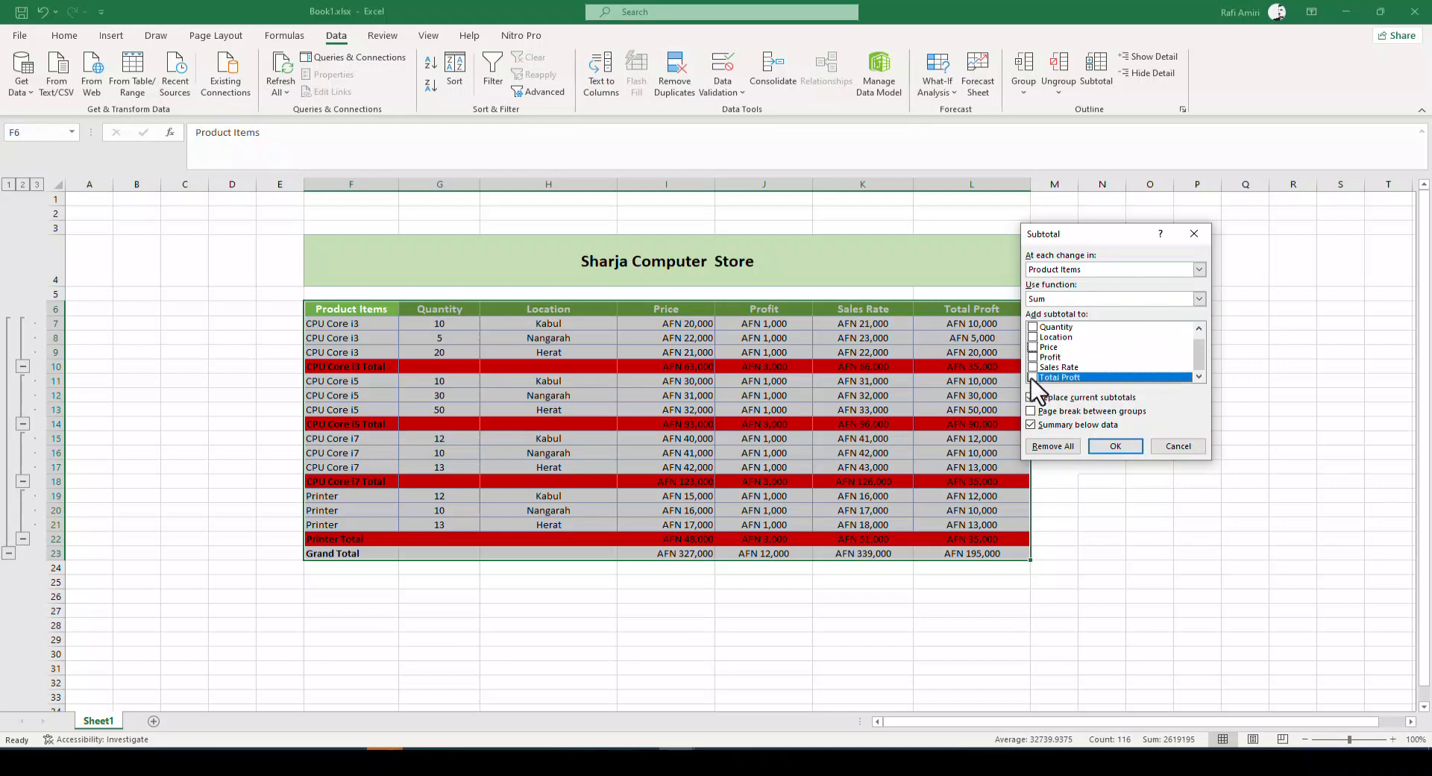
click(1125, 298)
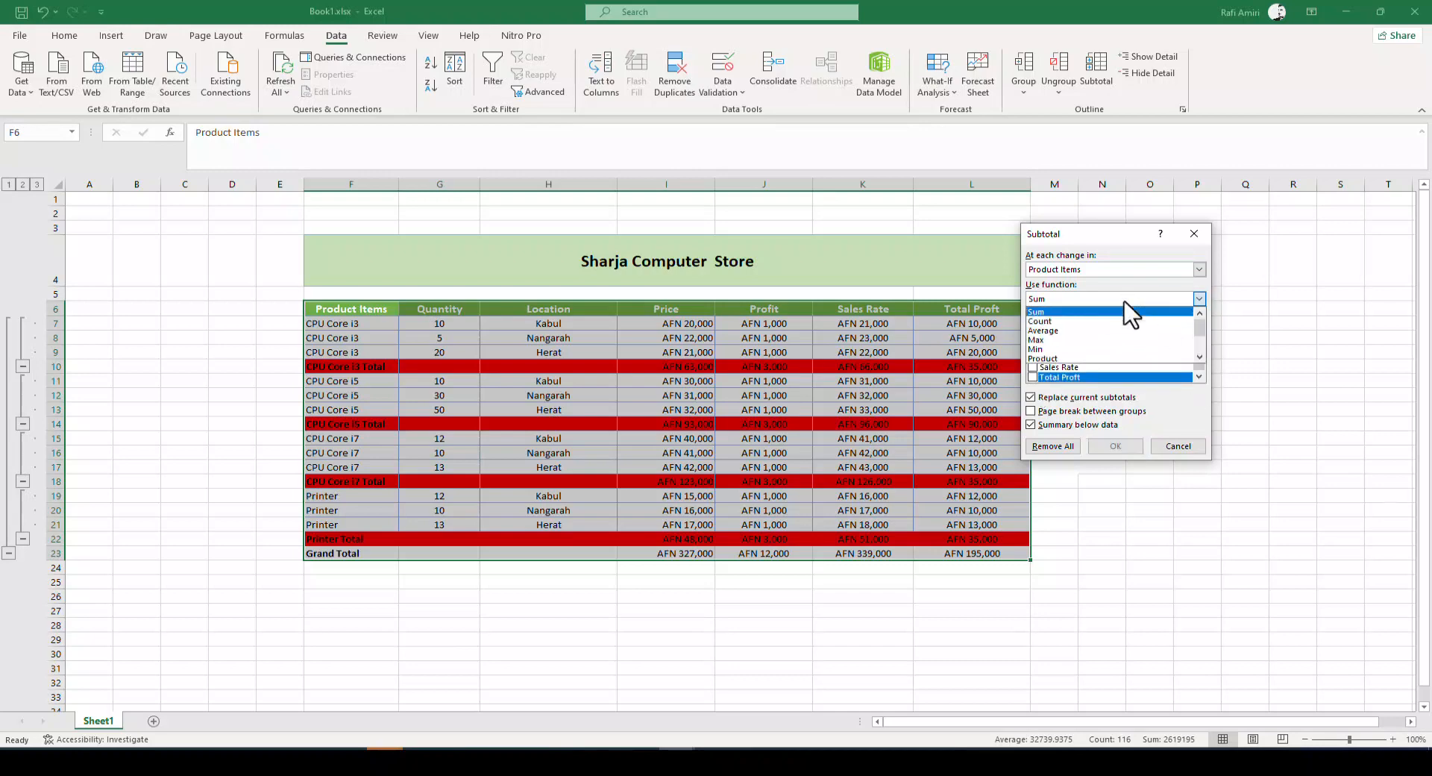
click(1124, 330)
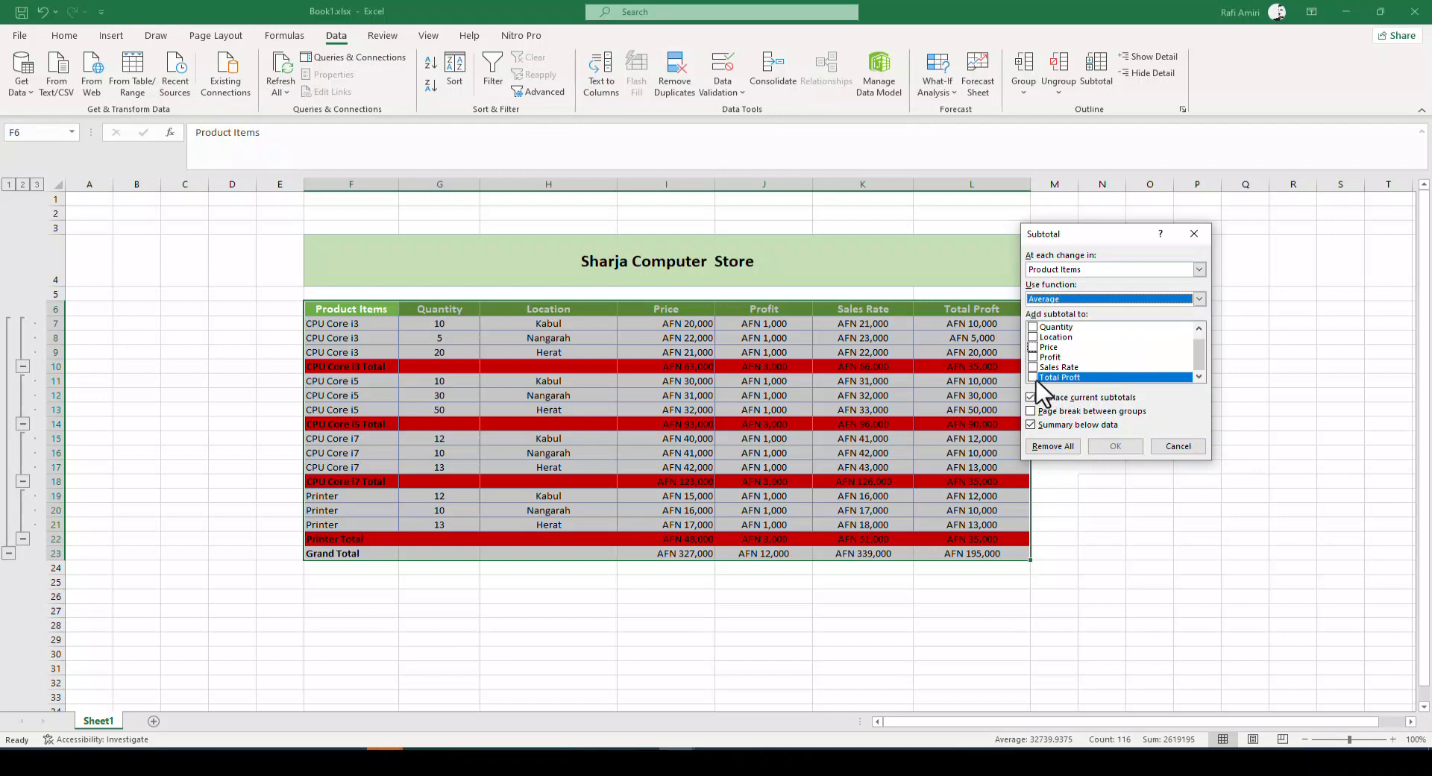
click(1033, 378)
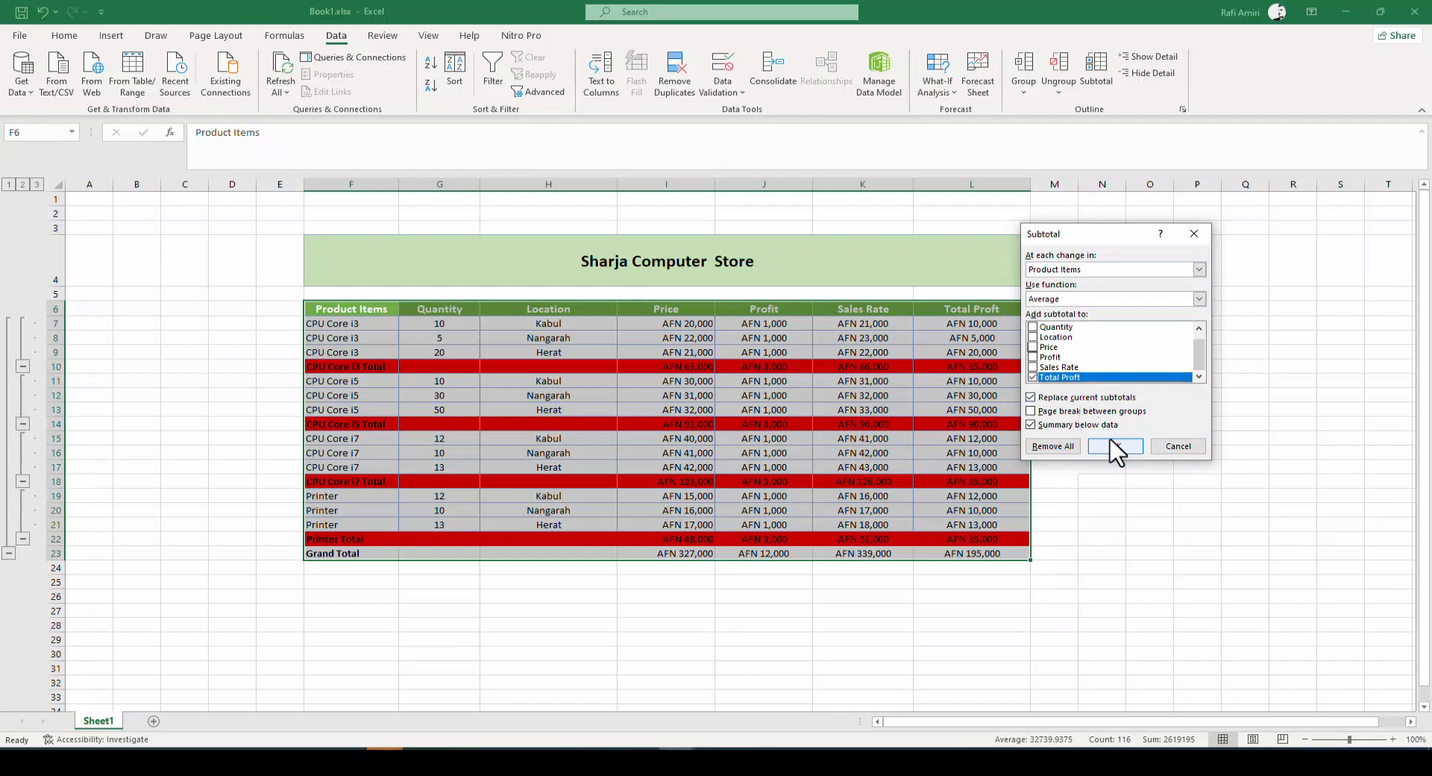
click(1128, 451)
Step: Examine the Total Proft averages in the CPU Core i3, i5, i7 and Printer Average rows
click(1009, 367)
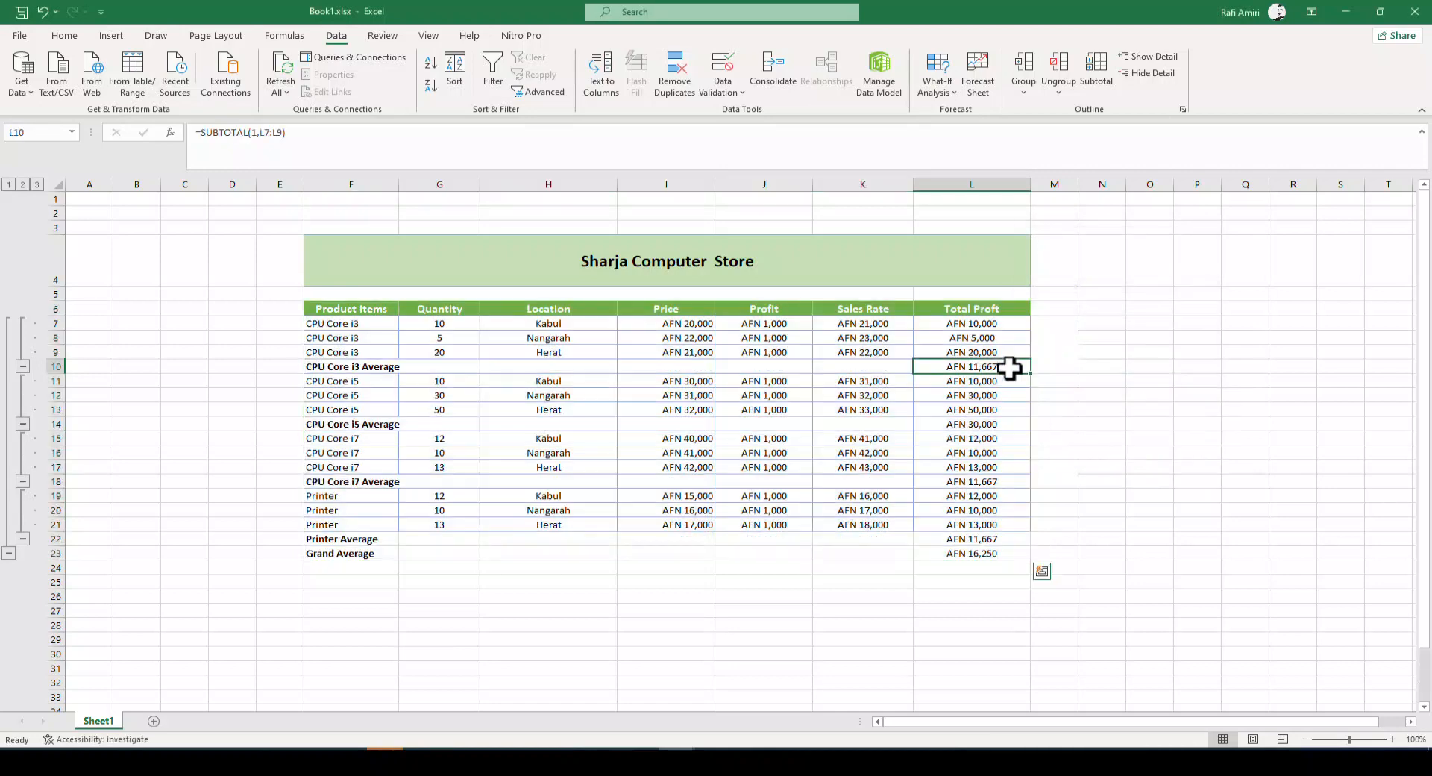
drag(975, 322, 988, 364)
click(959, 369)
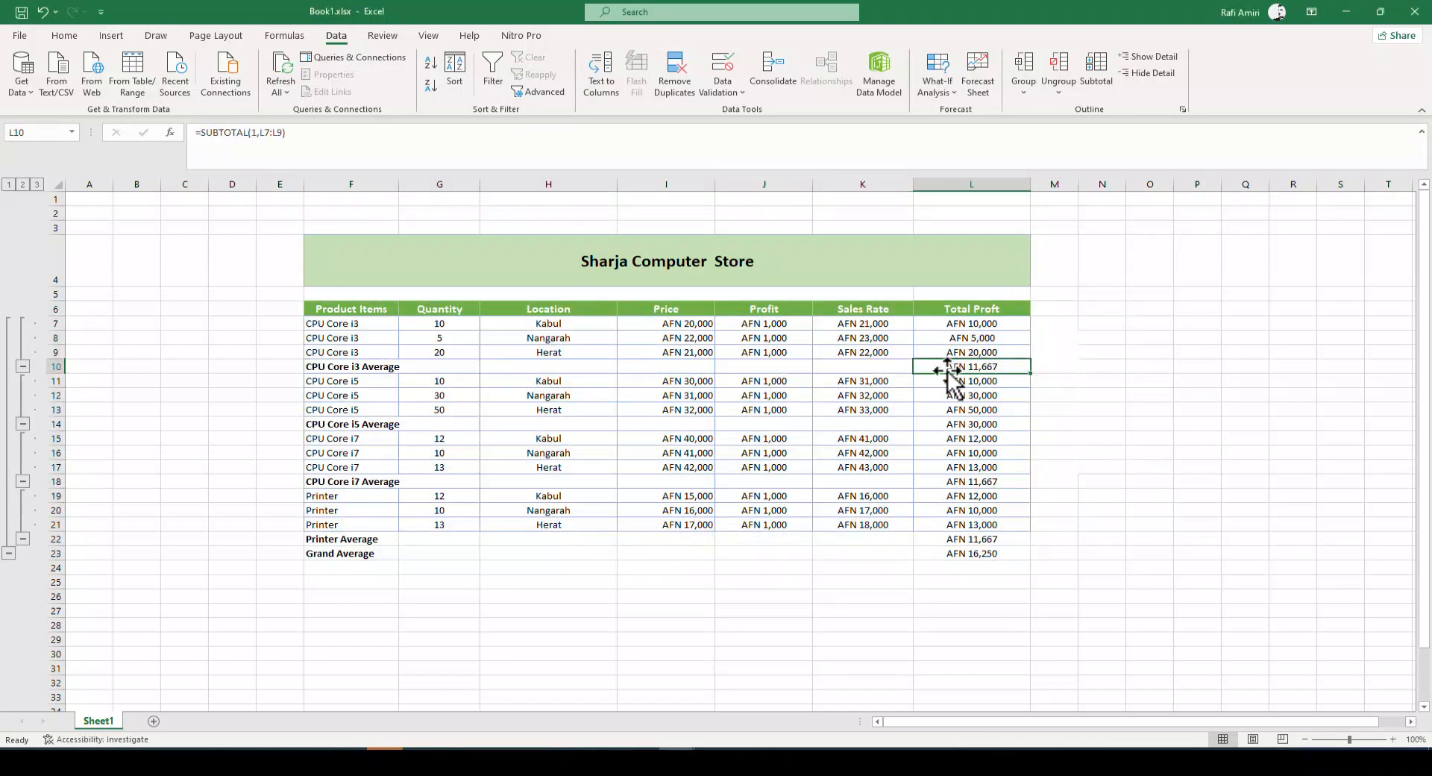
click(379, 425)
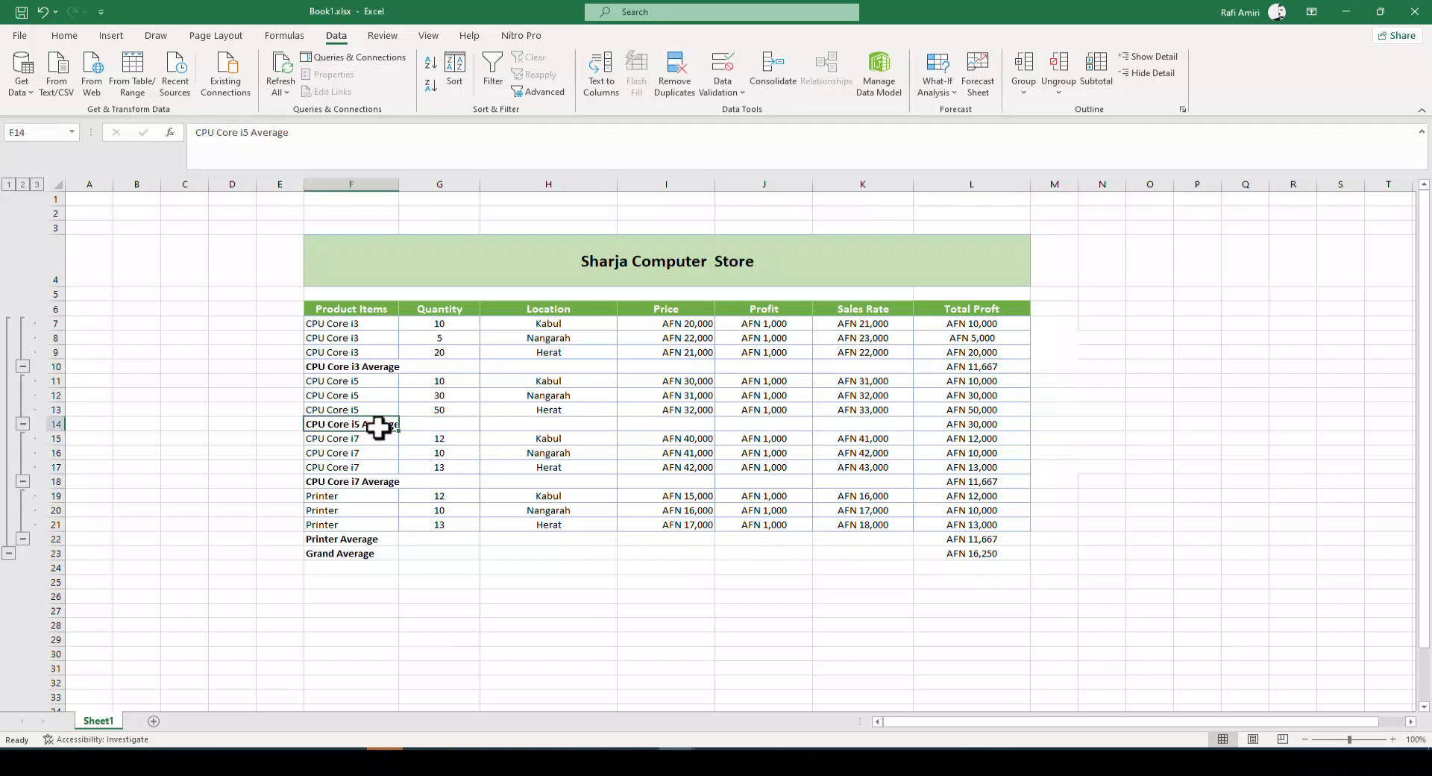
click(972, 424)
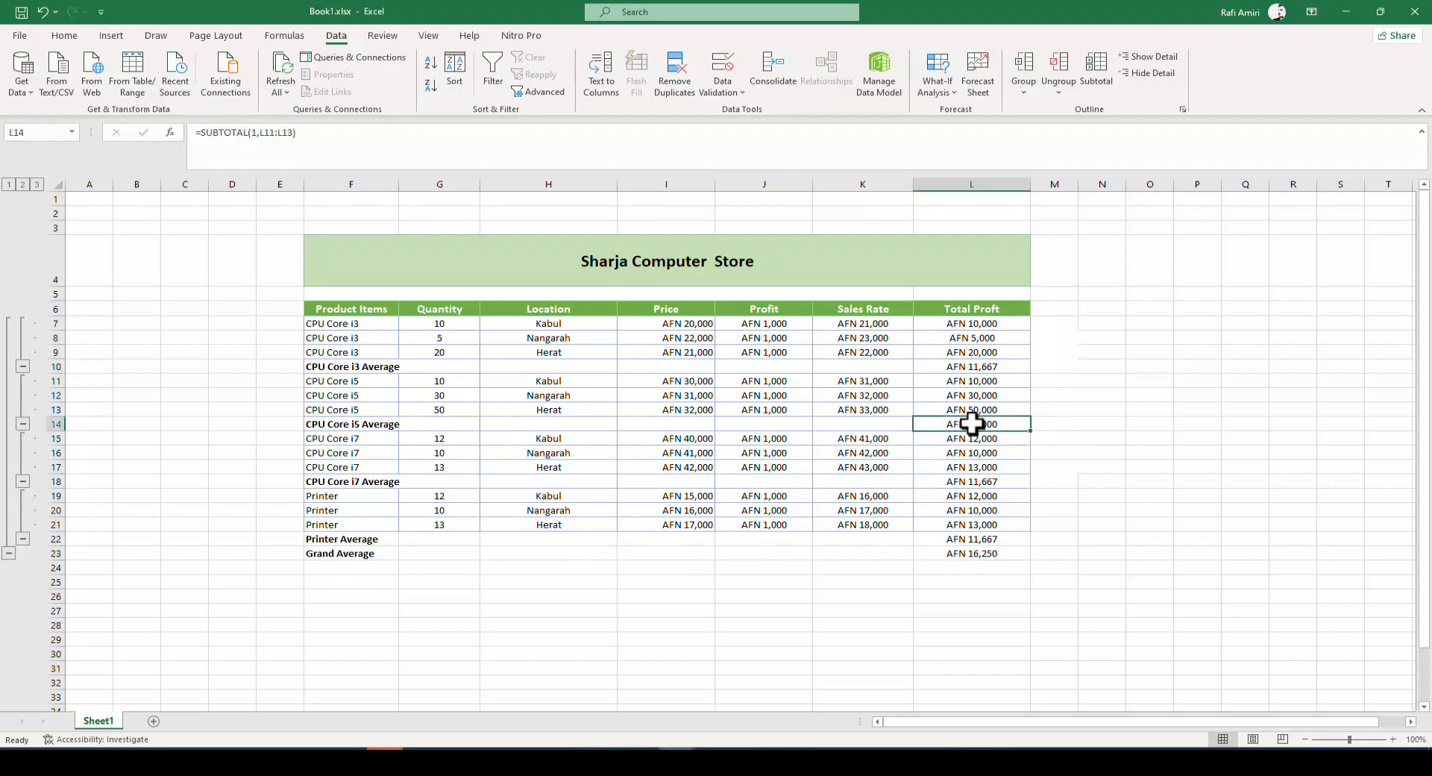
click(392, 481)
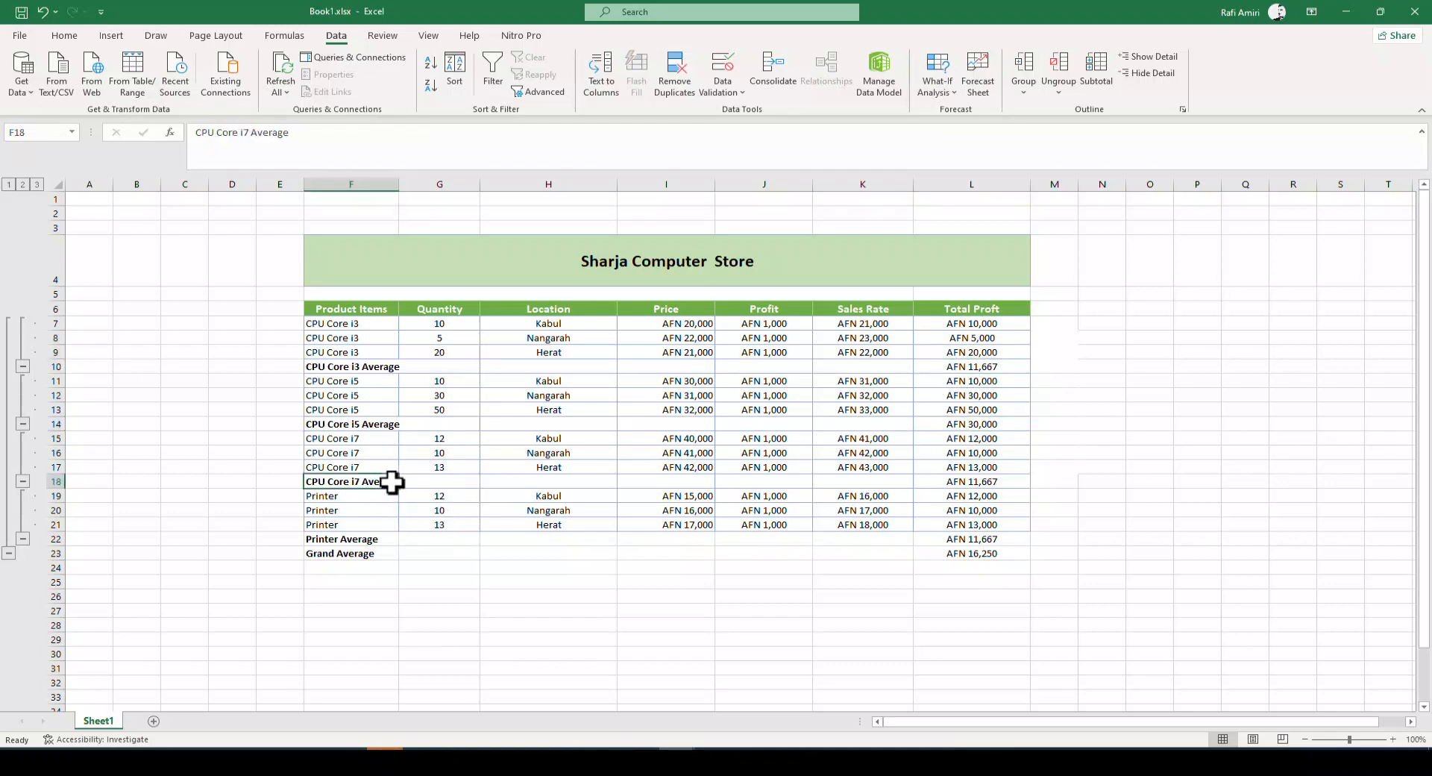
drag(367, 541, 992, 542)
click(991, 542)
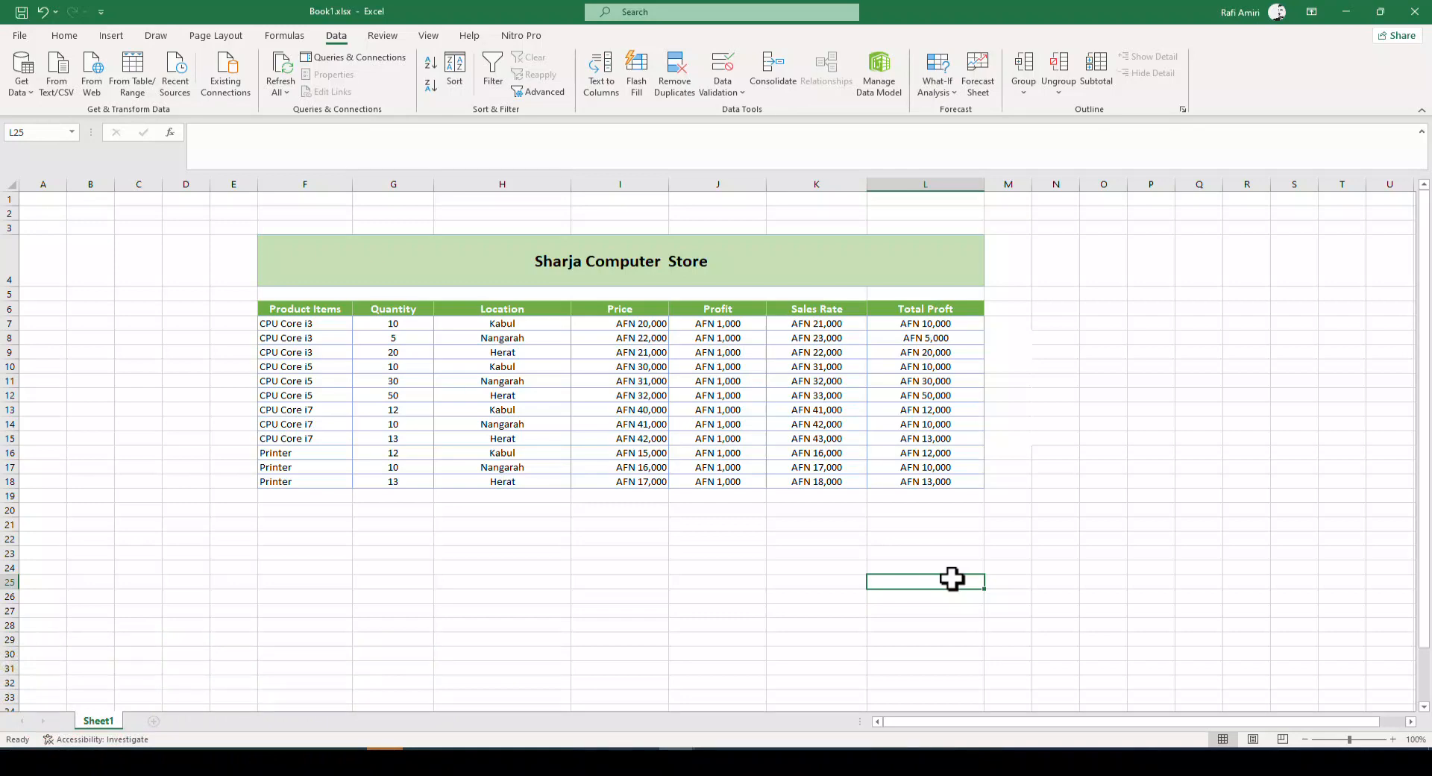
Step: Enter =SUBTOTAL(9,L7:L18) in cell L22 and centre it horizontally
click(922, 535)
text(=)
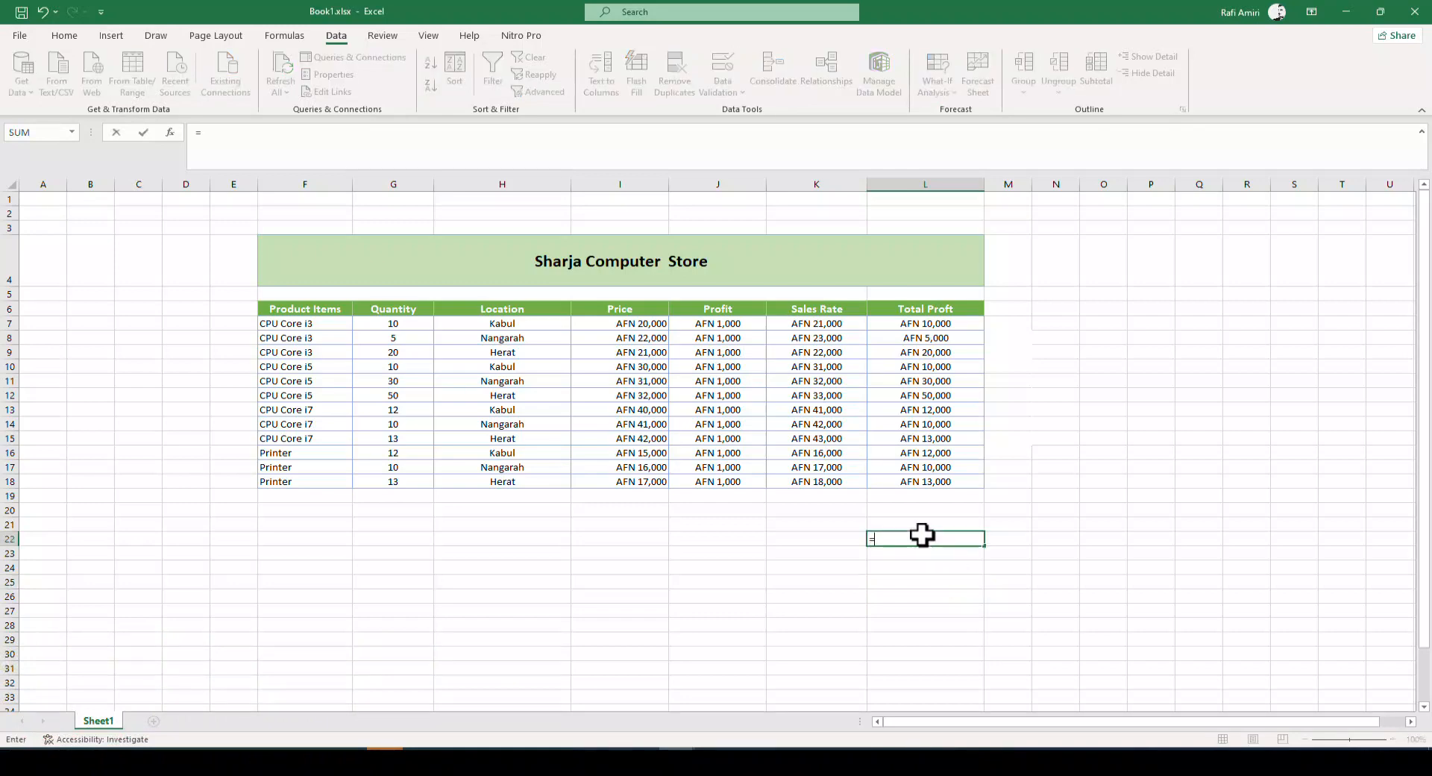
text(sub)
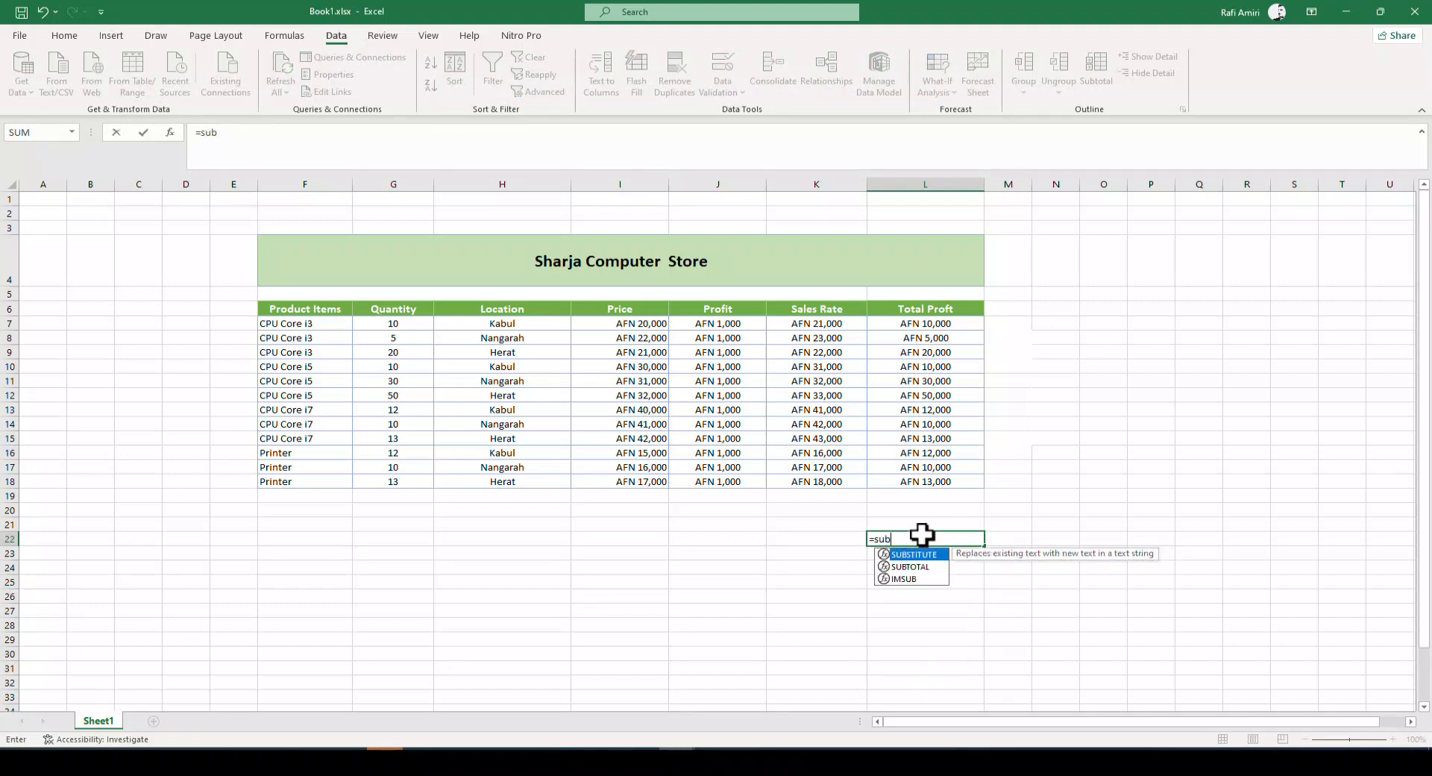
text(tota)
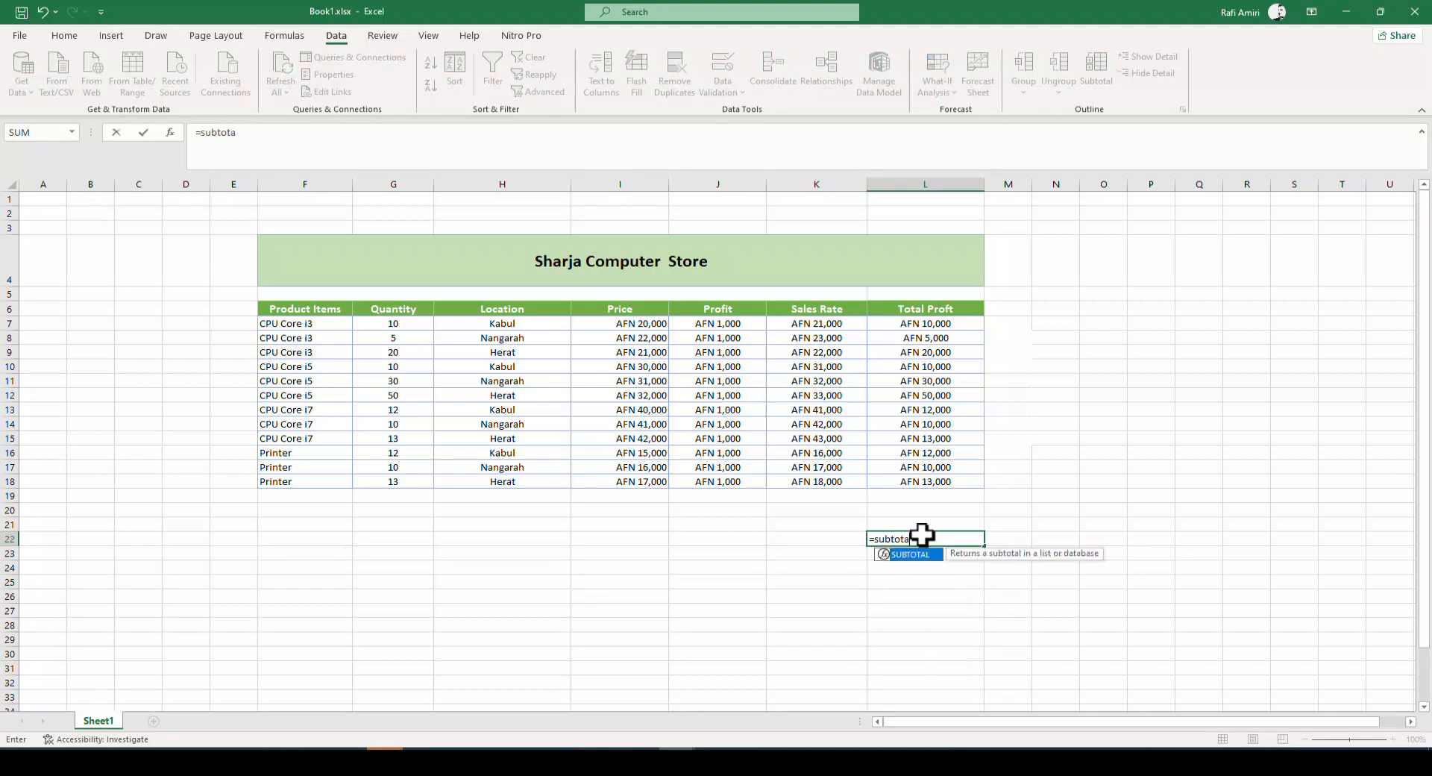
text(l(9)
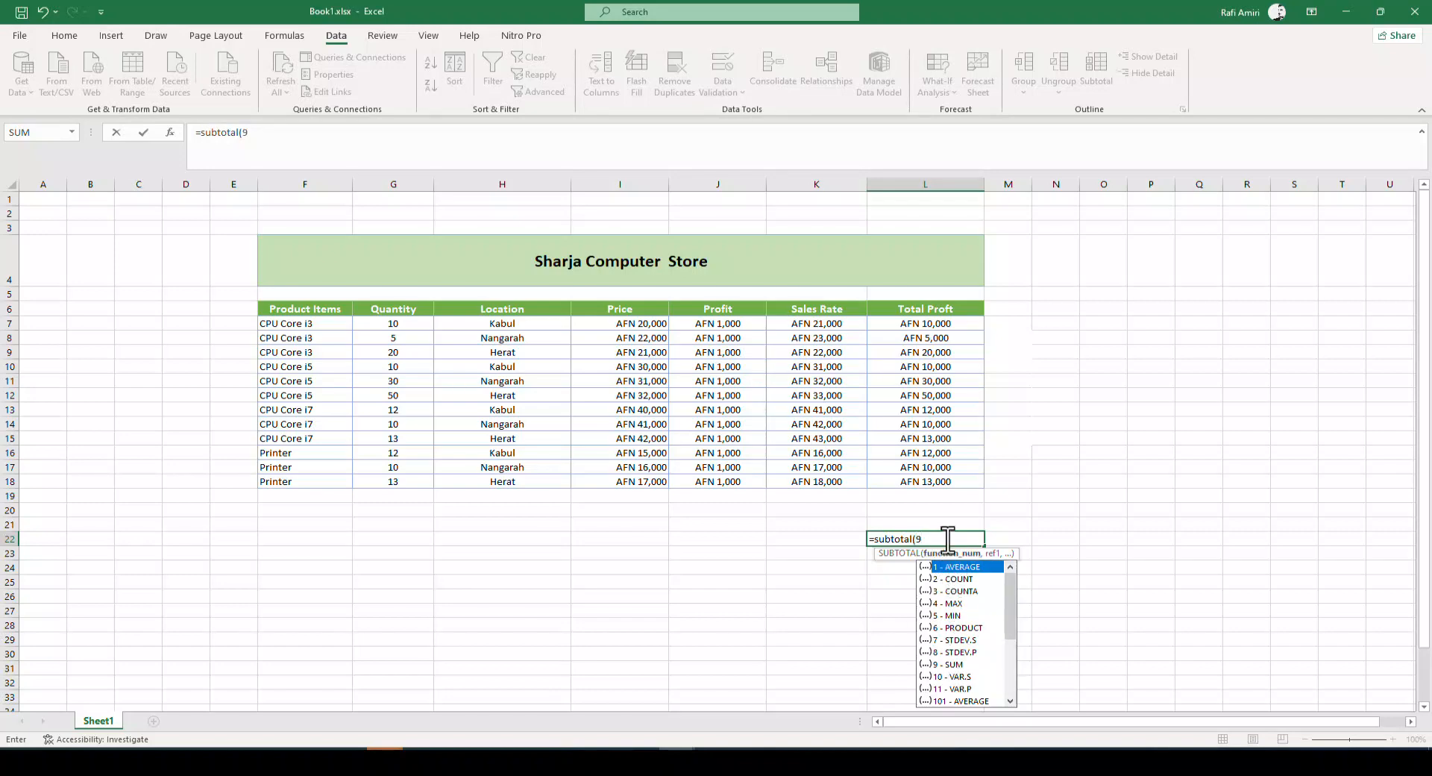
text(,)
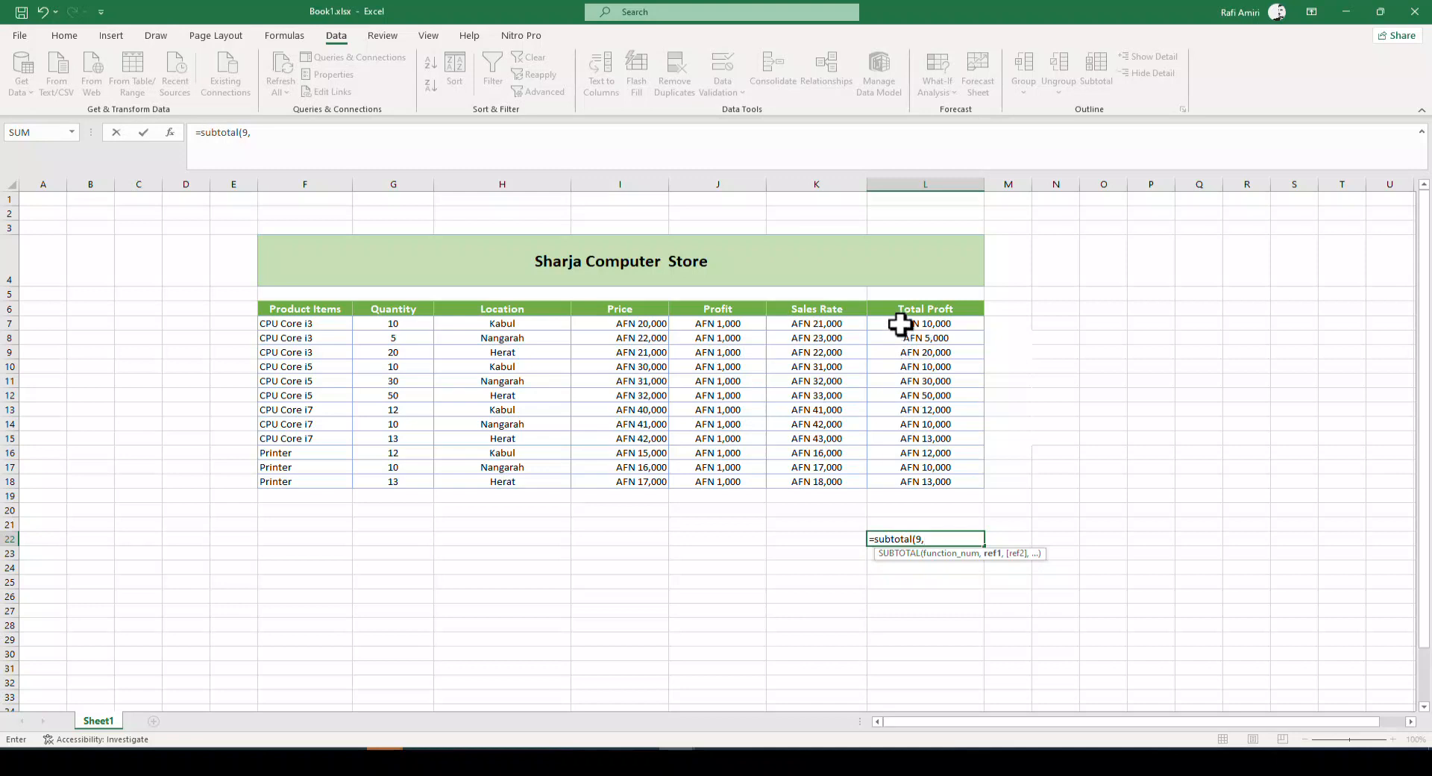
drag(900, 323, 917, 486)
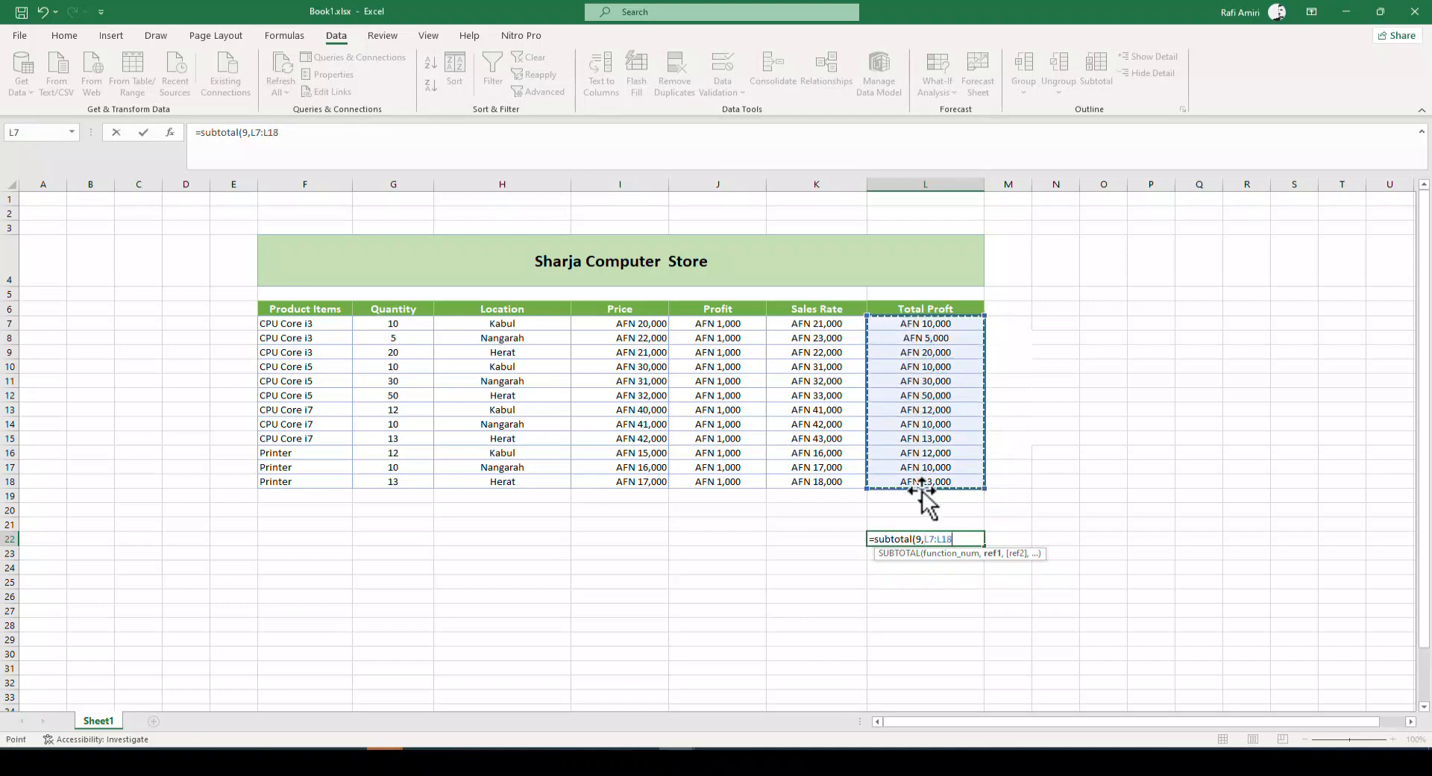
key(ctrl+Return)
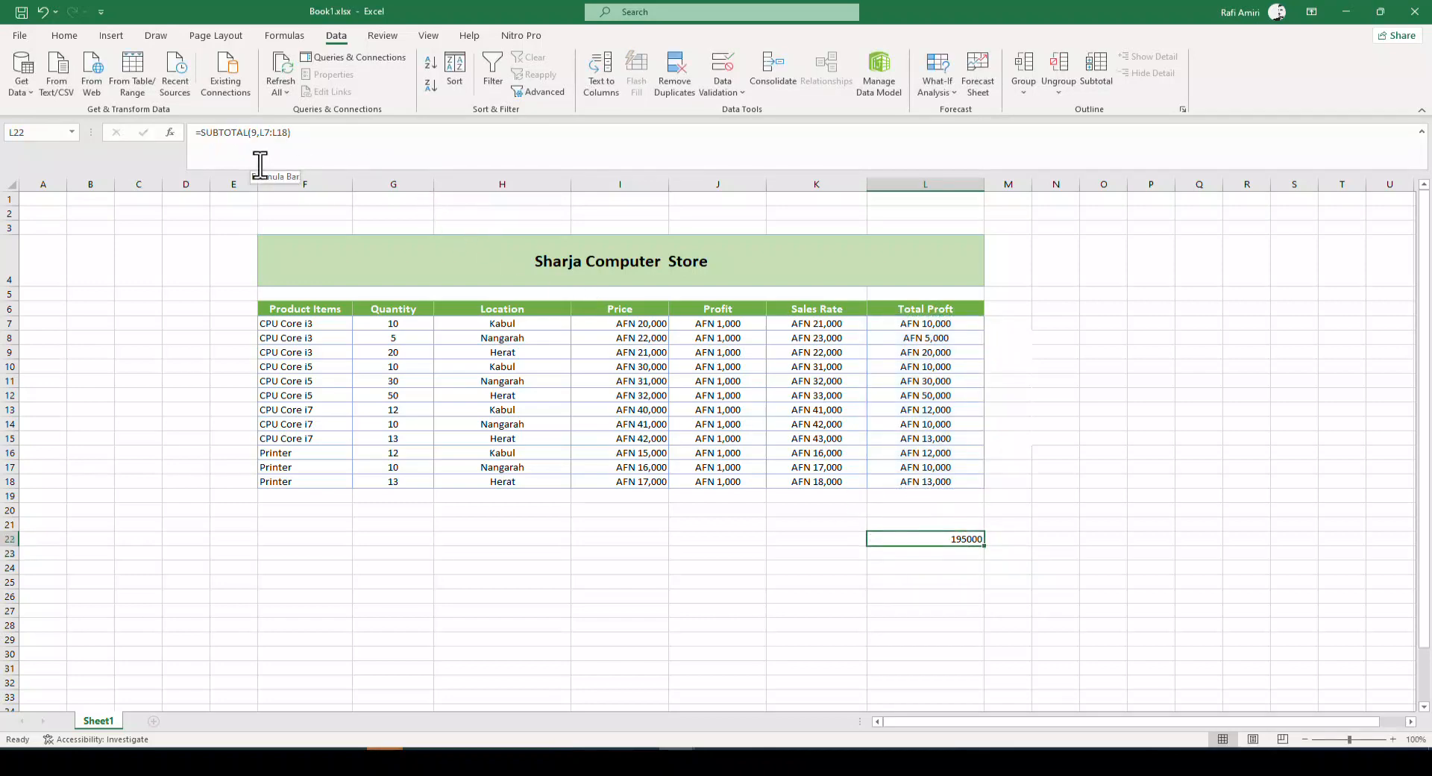
click(64, 35)
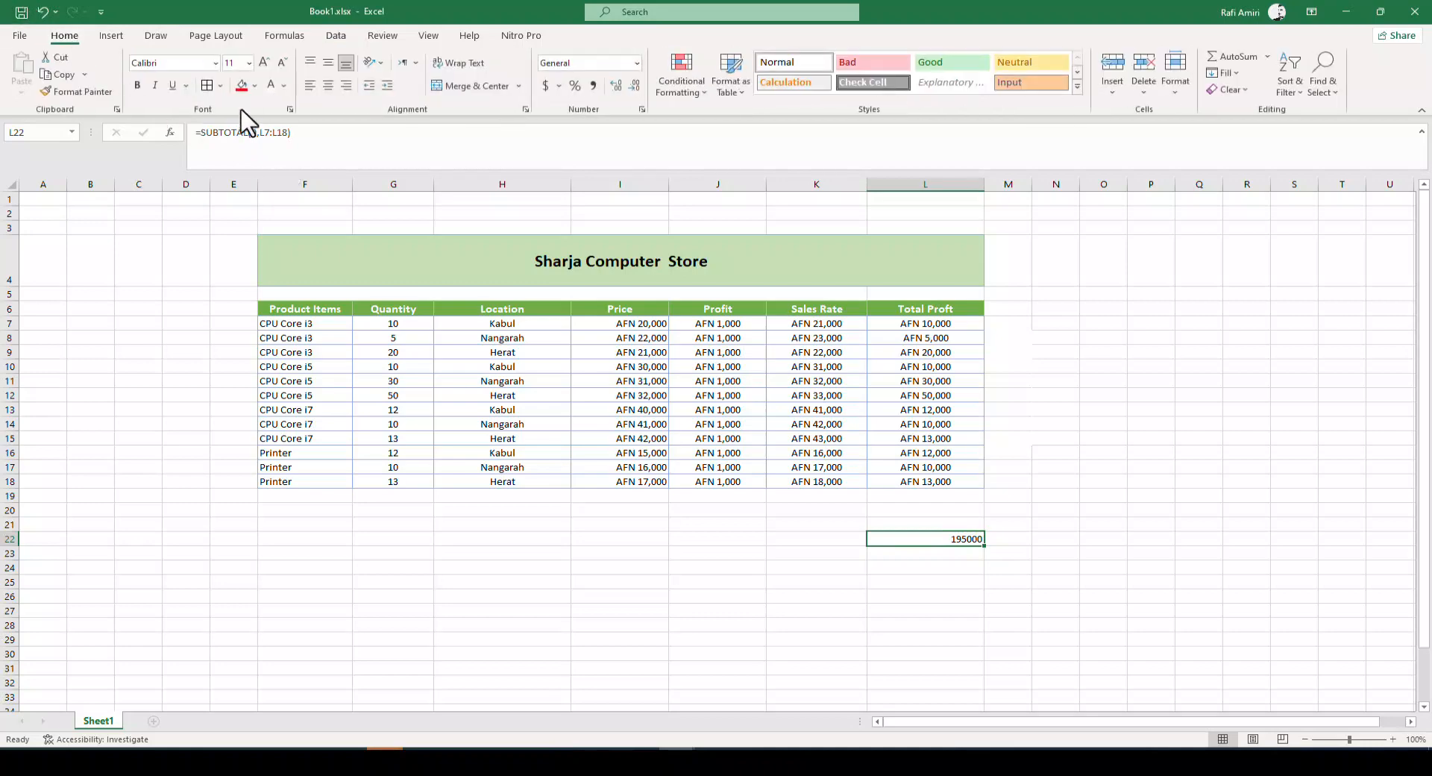
click(329, 86)
Step: Add filters to the table's header row, F6:L6
click(336, 35)
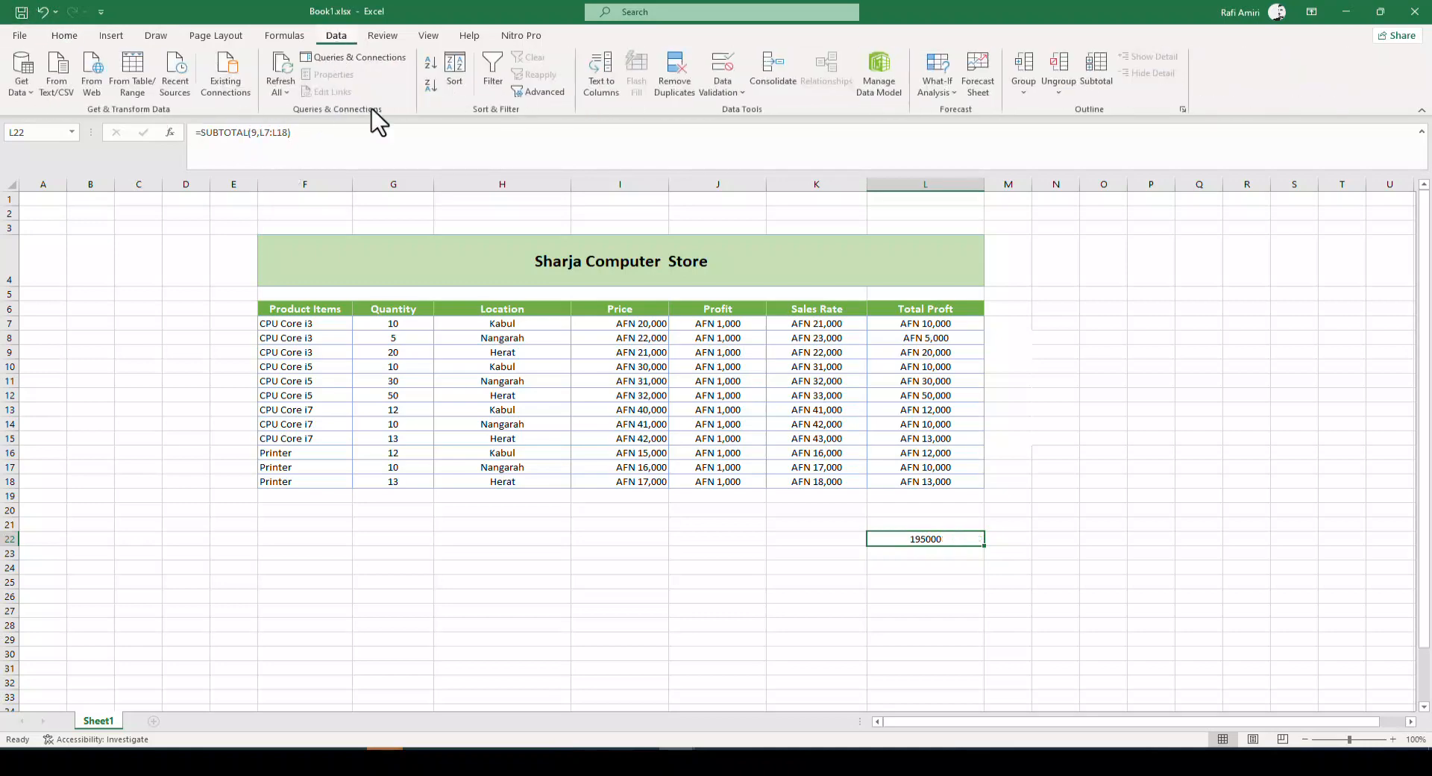
drag(275, 308, 962, 308)
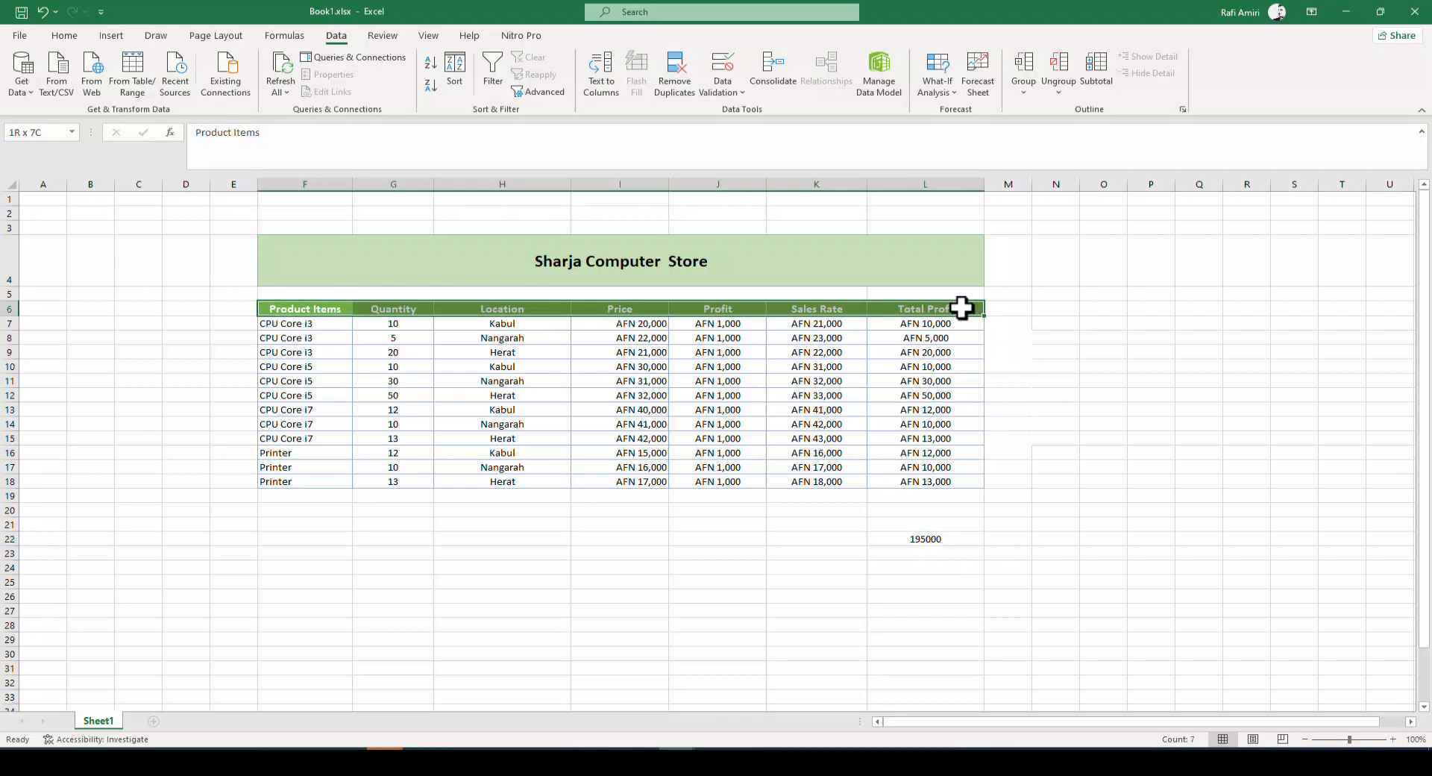
click(493, 69)
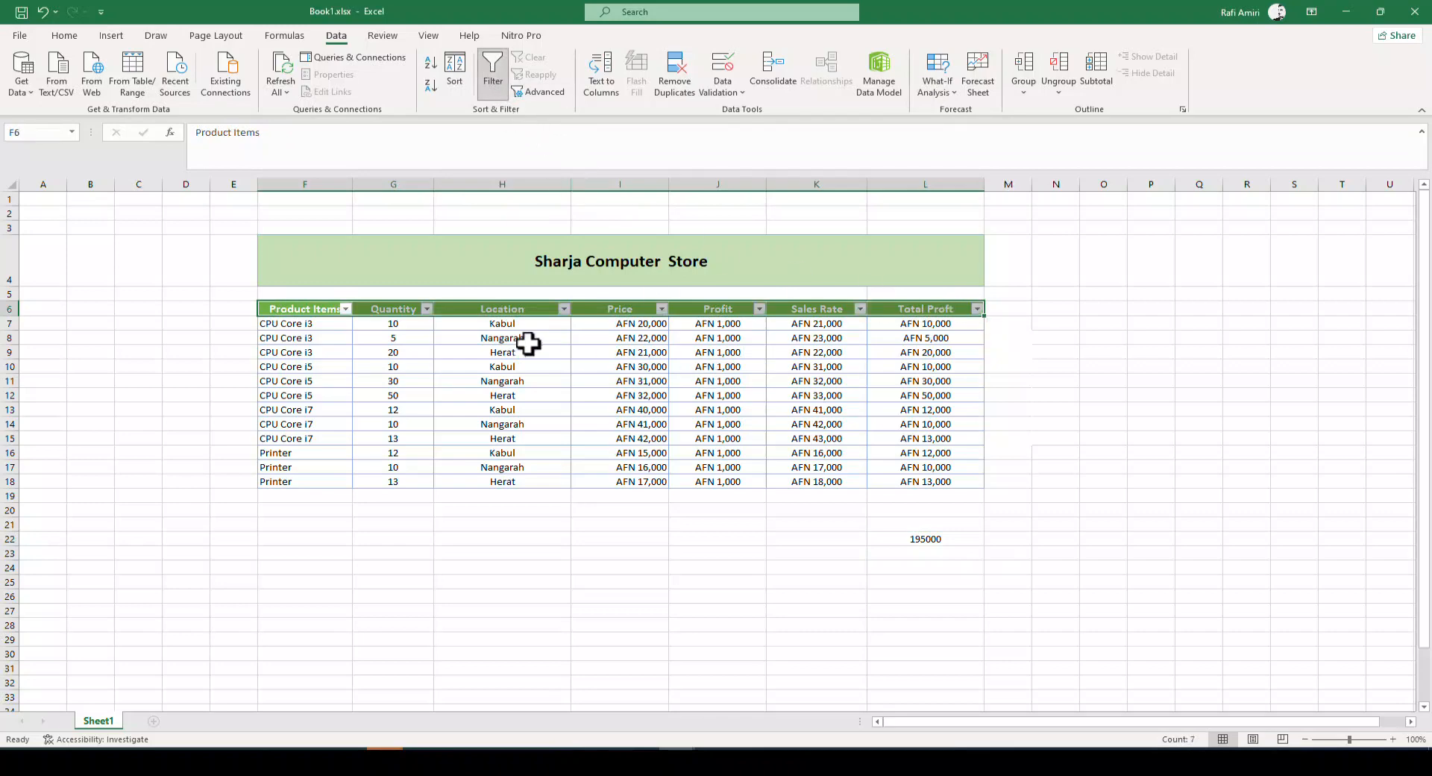
Step: Filter Product Items to show only CPU Core i3, and check the L22 subtotal against the remaining rows
click(345, 308)
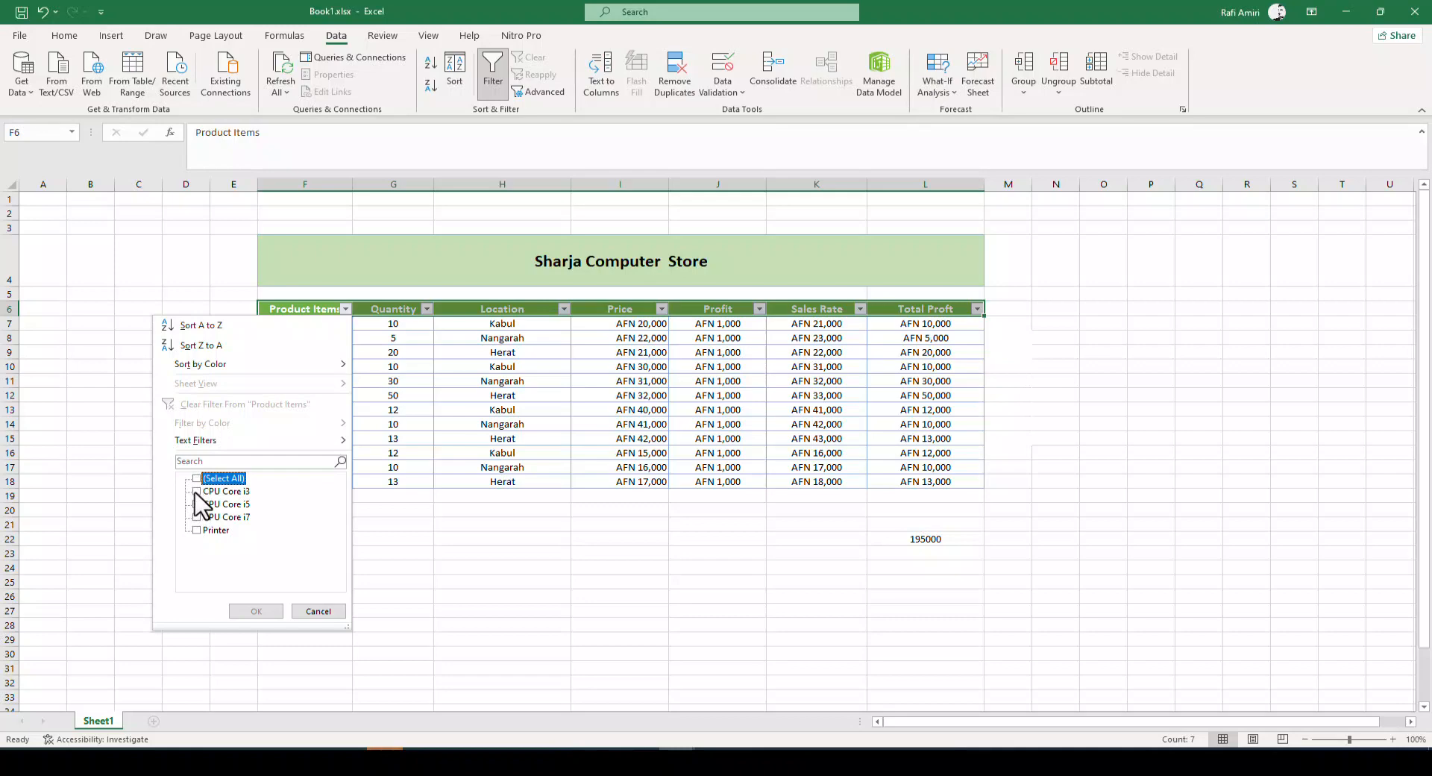
click(196, 491)
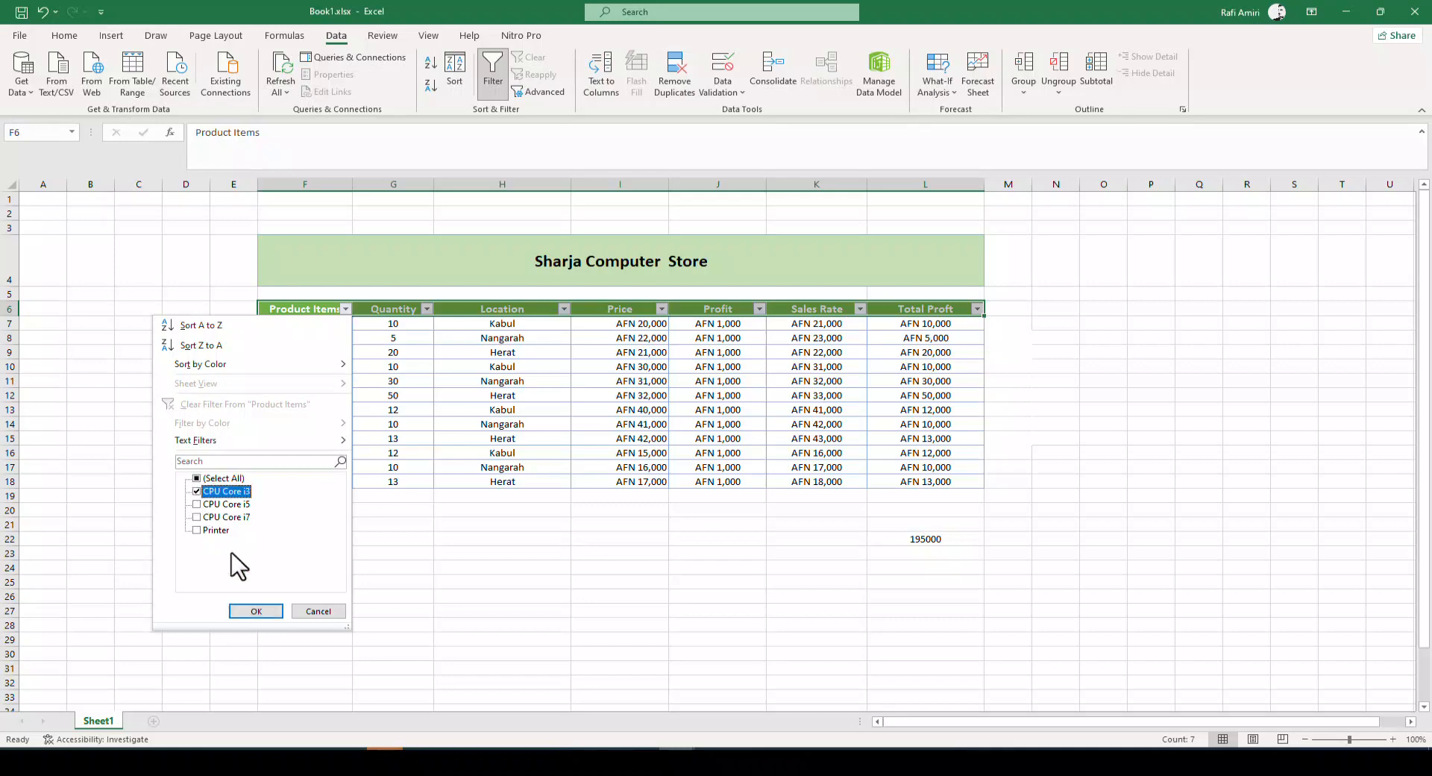
click(269, 613)
click(926, 409)
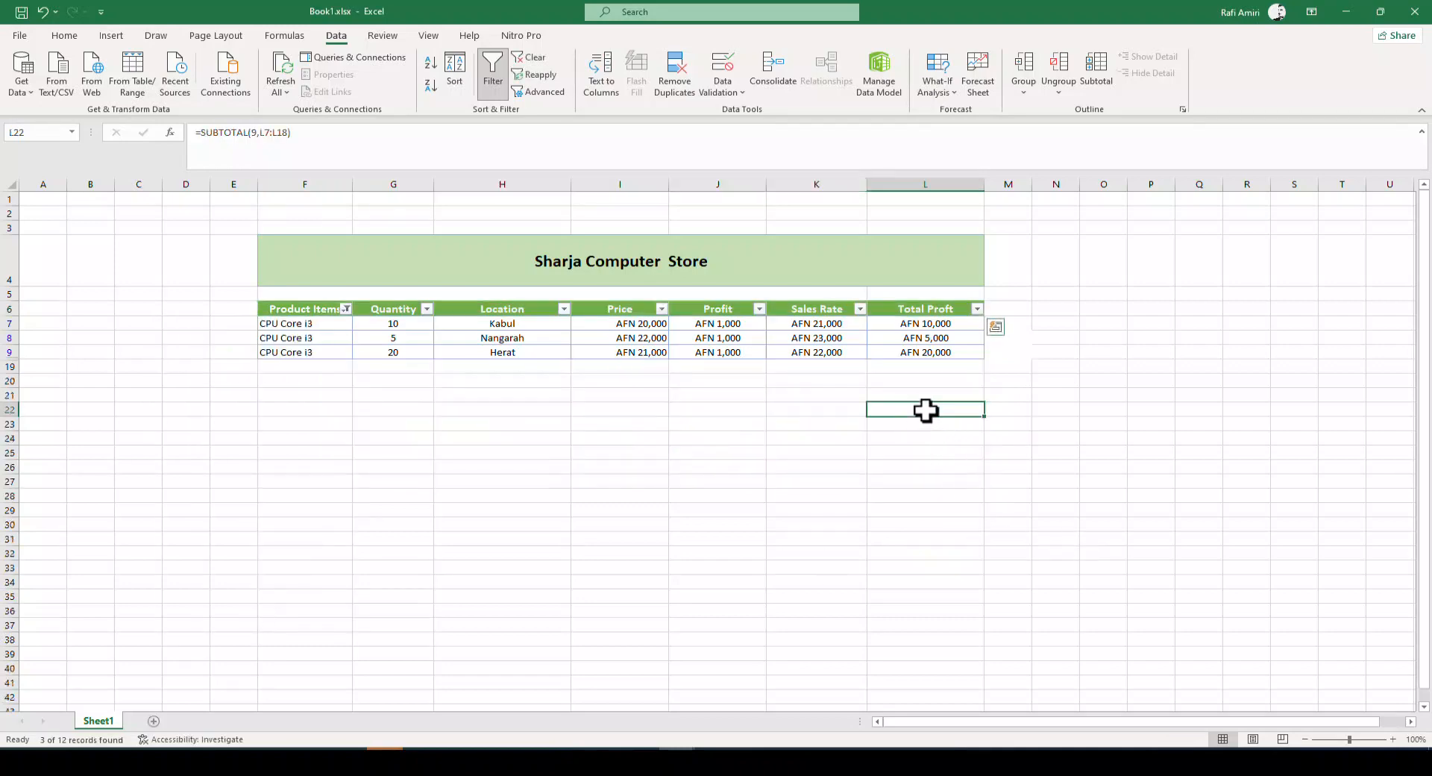
drag(320, 323, 318, 356)
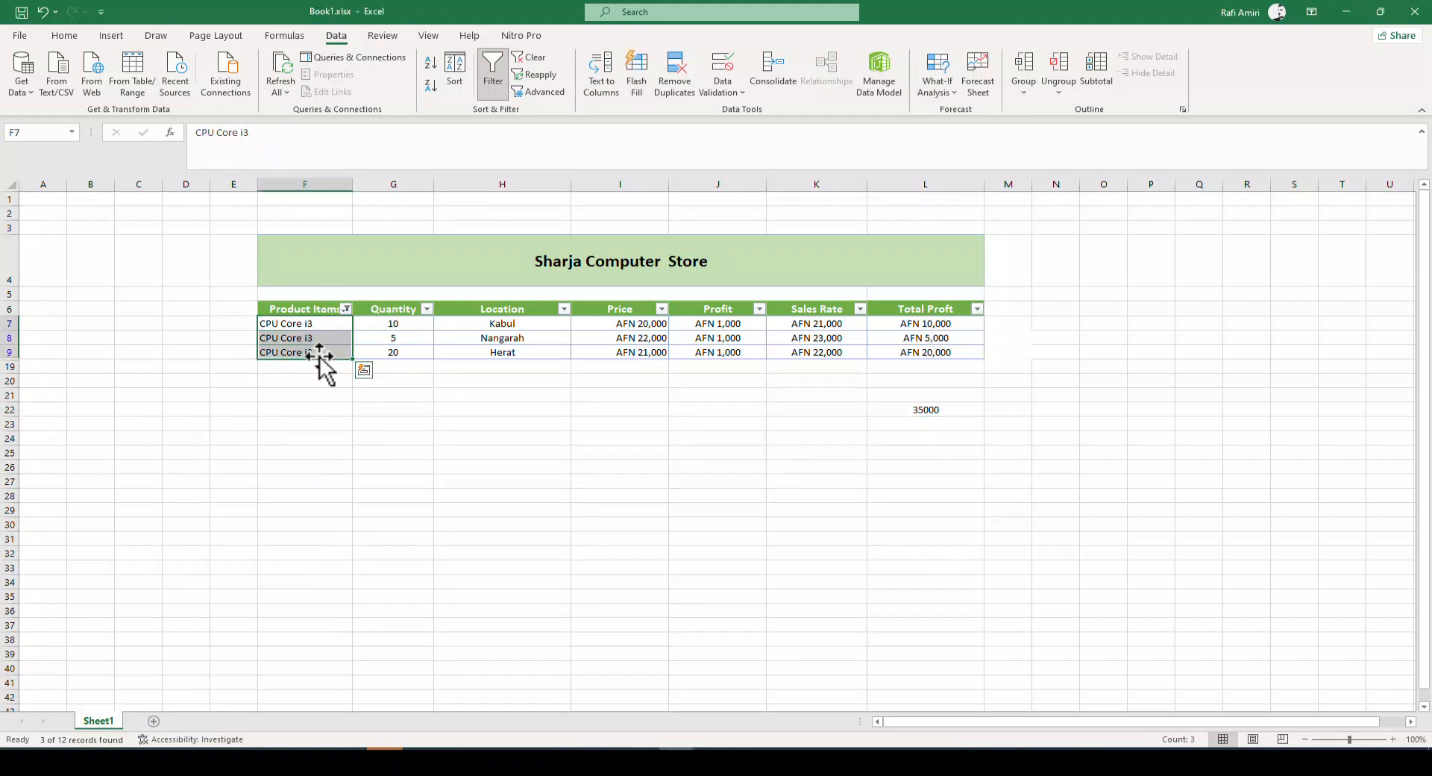
Step: Extend the Product Items filter to include CPU Core i5 and check the L22 subtotal
click(347, 309)
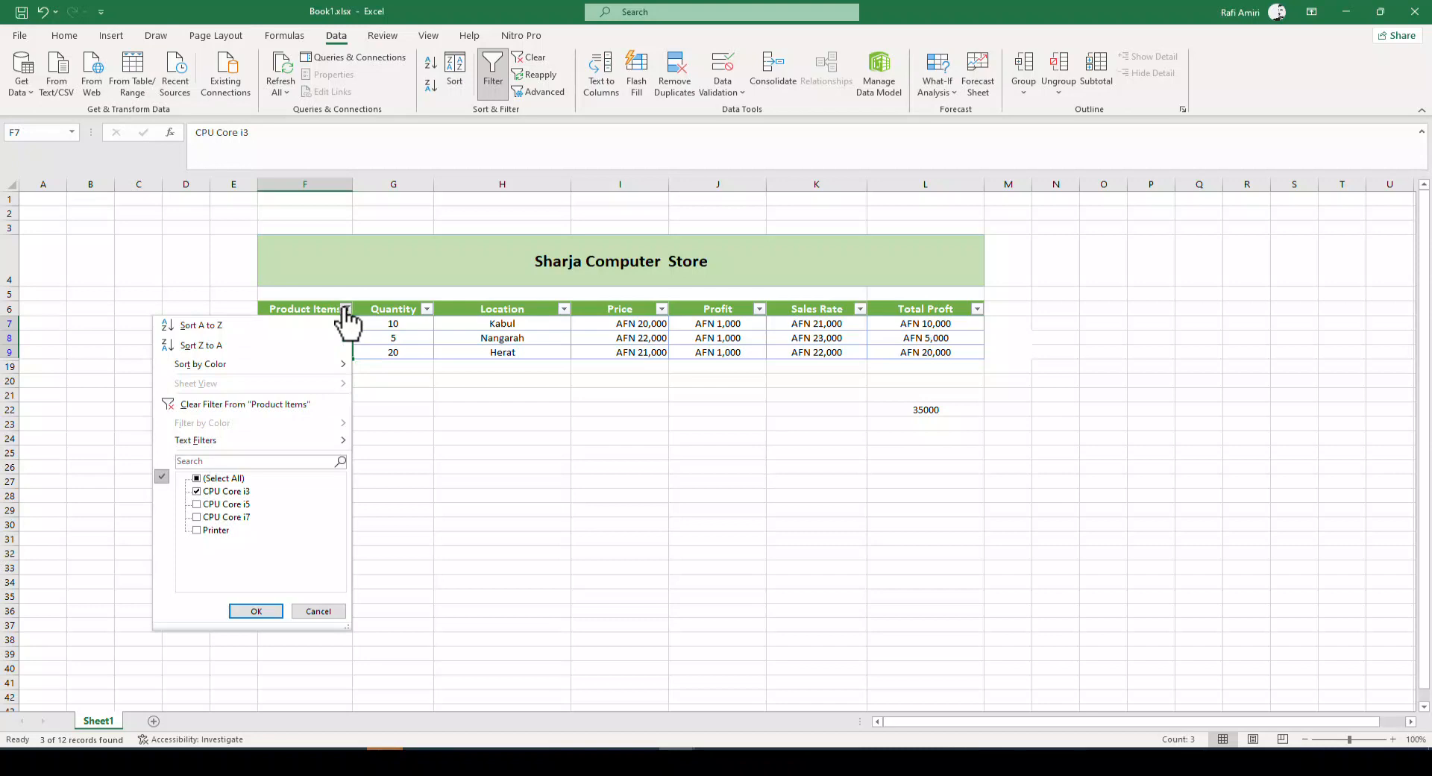
click(197, 506)
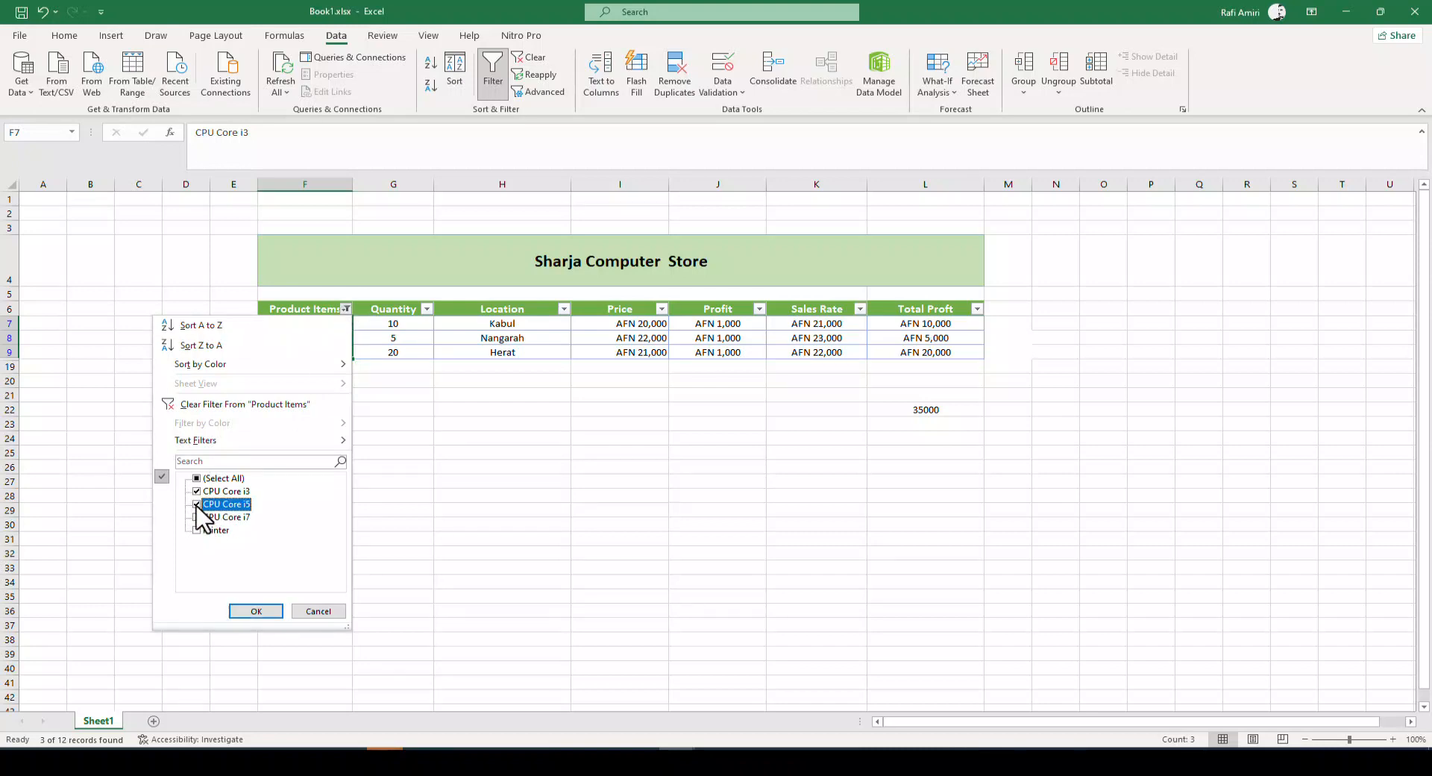
click(255, 611)
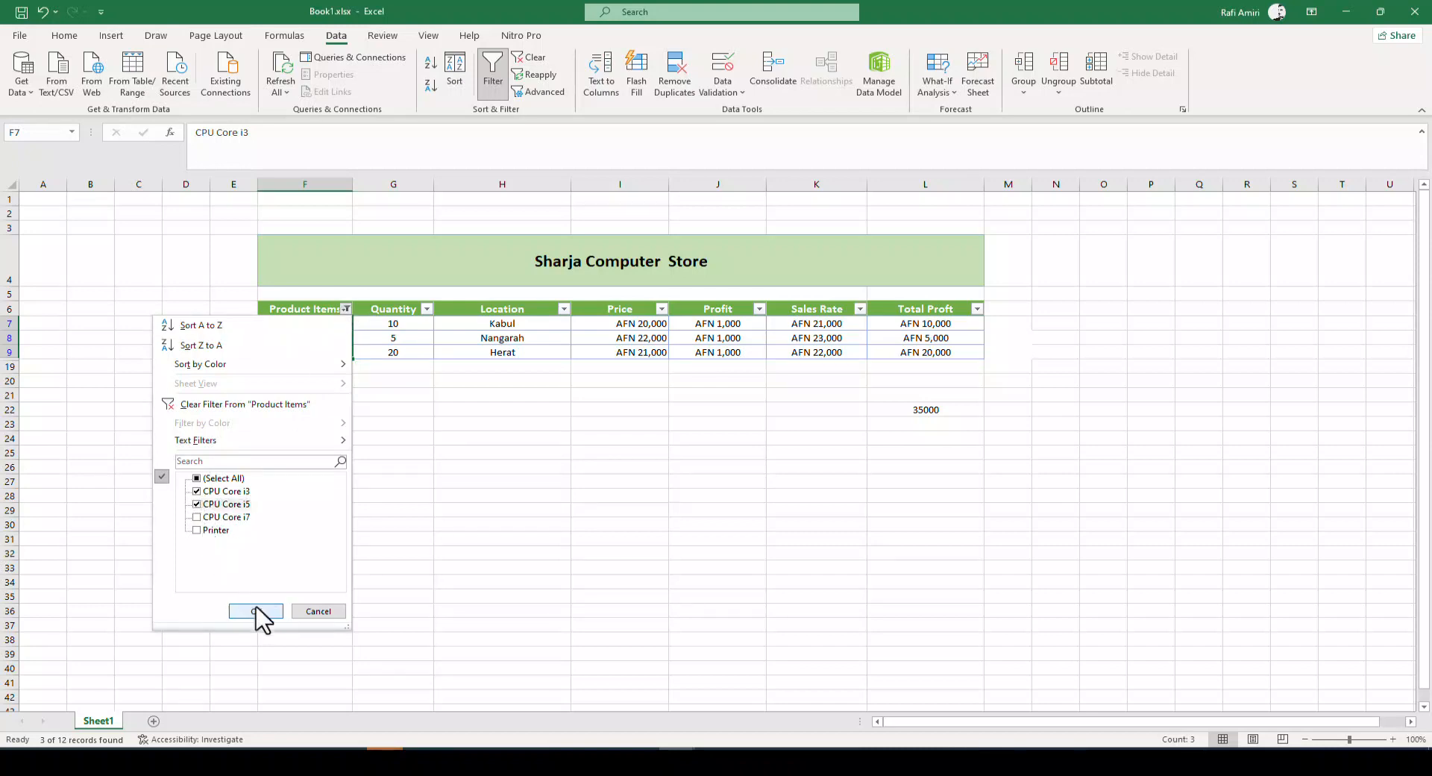
click(937, 454)
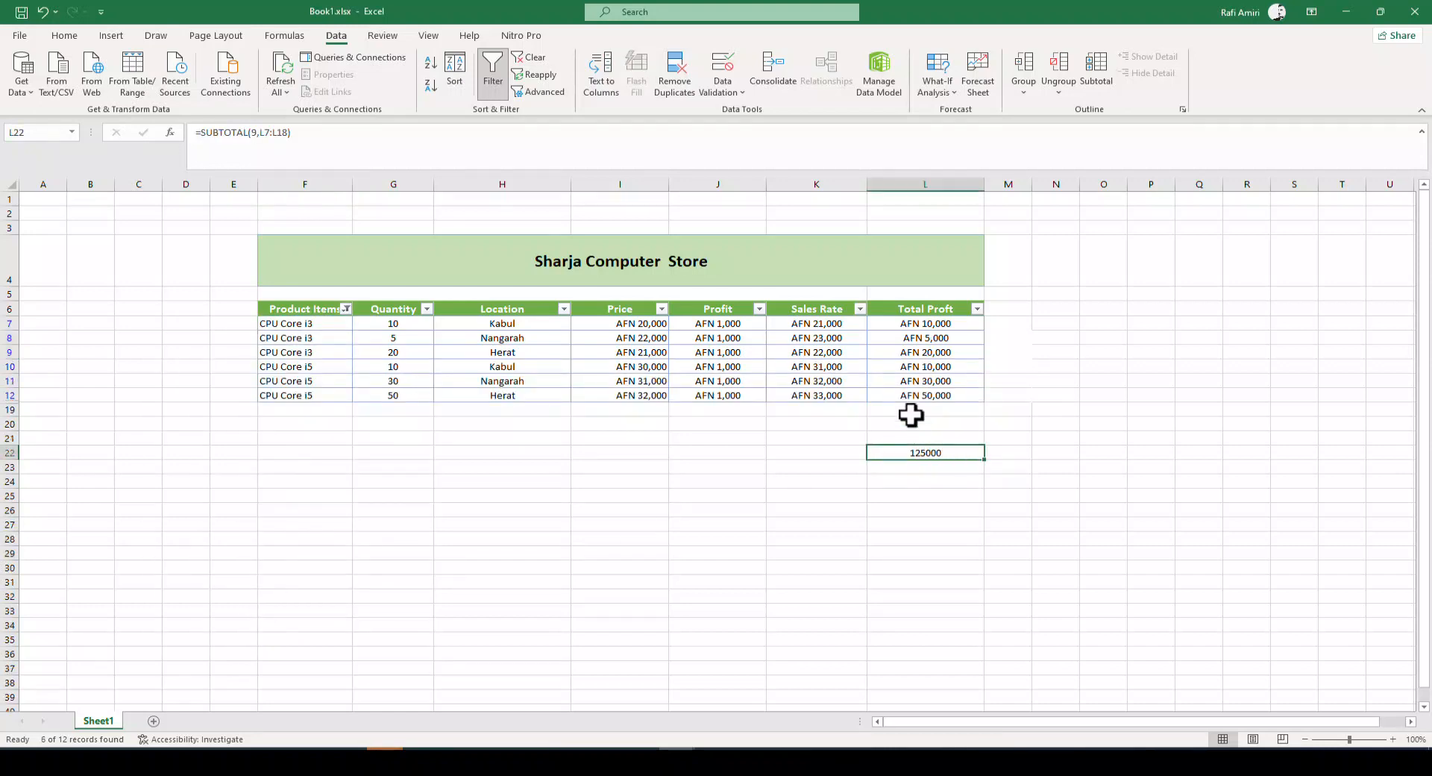